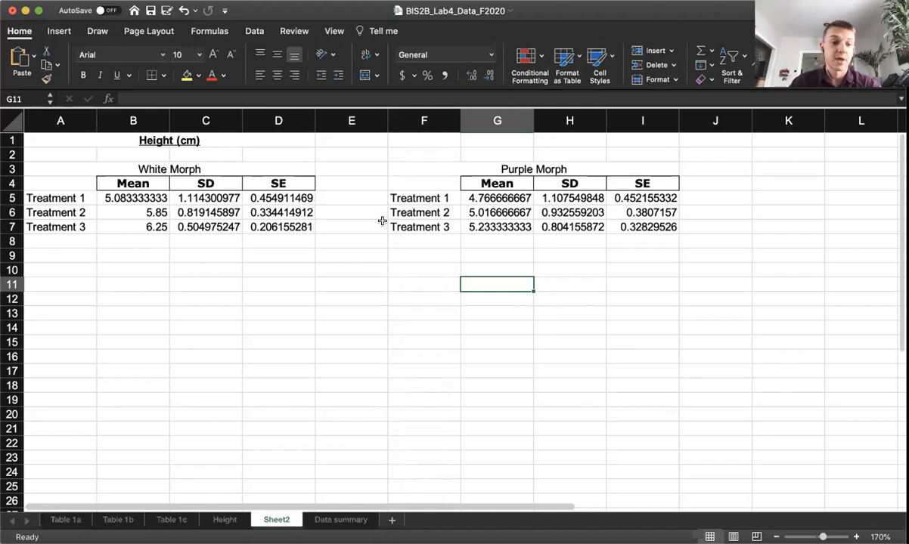
# Step: Review the raw measurements on the Table 1a, Table 1b and Table 1c sheets and the treatment summaries on the Height sheet
pyautogui.click(62, 521)
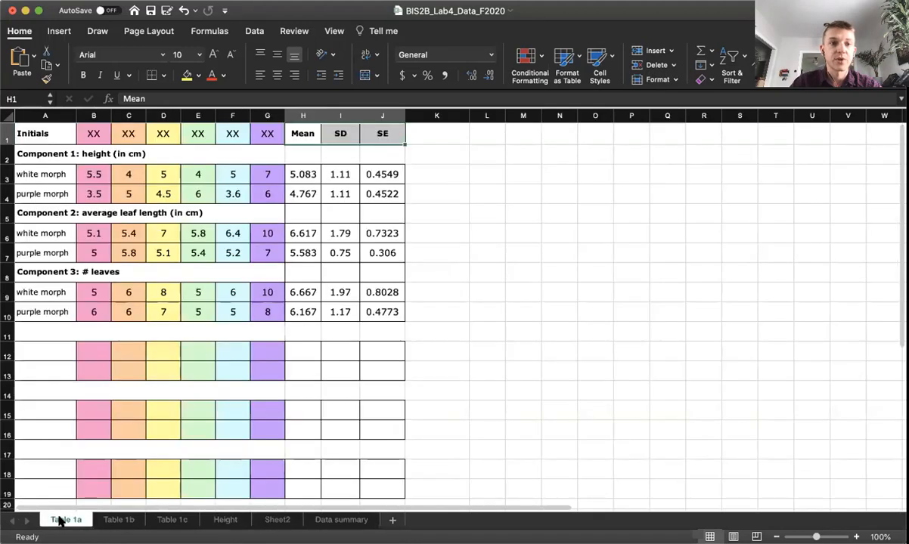
pyautogui.scroll(-1, 141, 385)
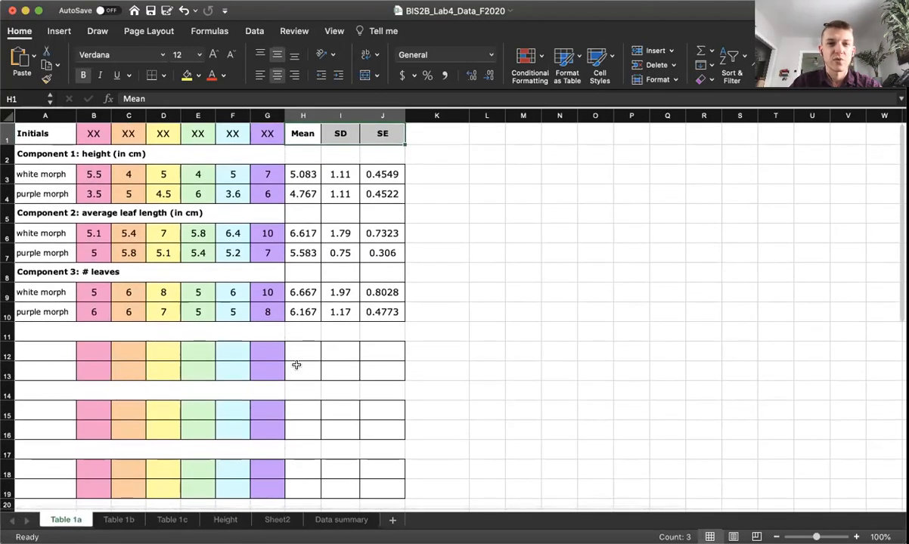
pyautogui.click(118, 521)
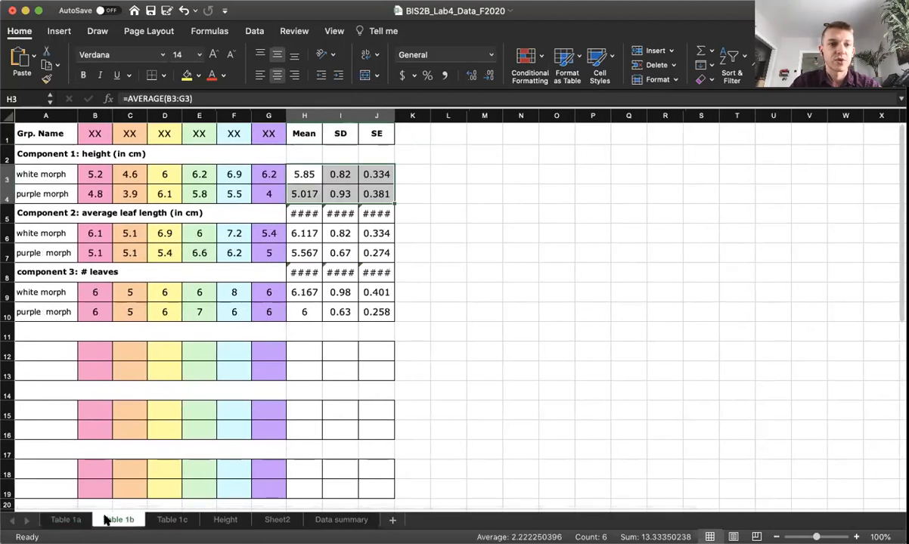
pyautogui.click(62, 522)
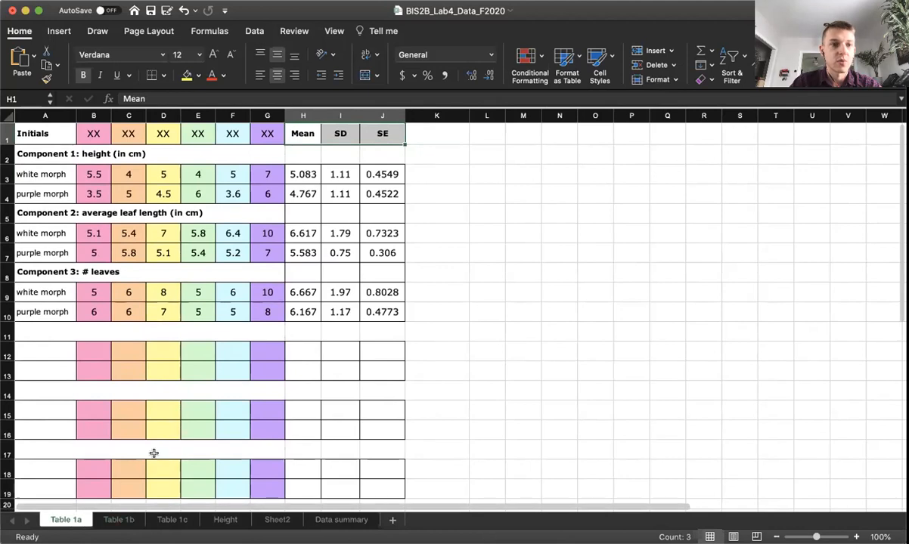
pyautogui.click(119, 520)
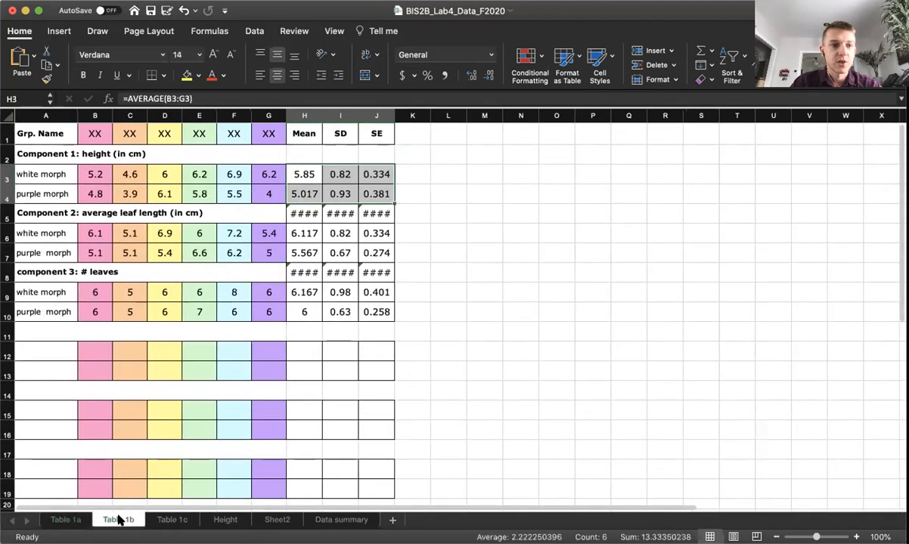
pyautogui.click(170, 521)
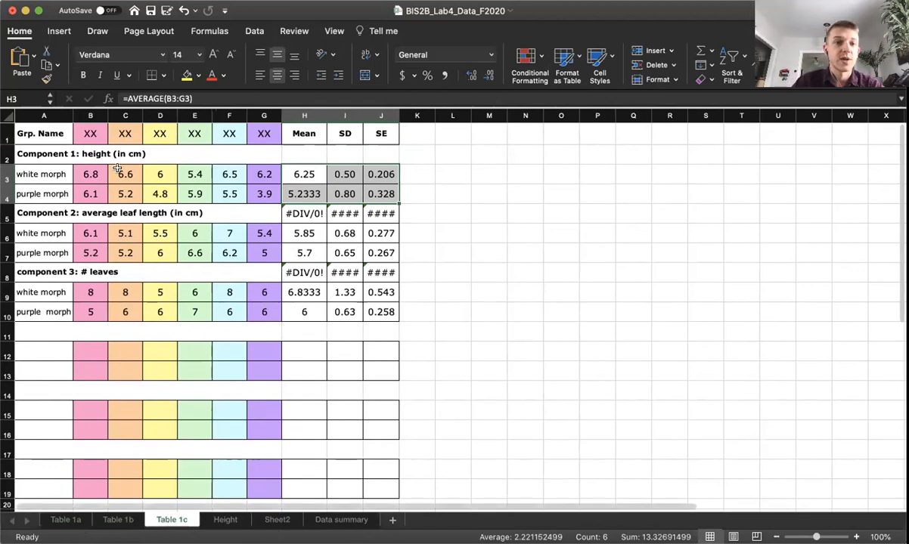
pyautogui.click(55, 155)
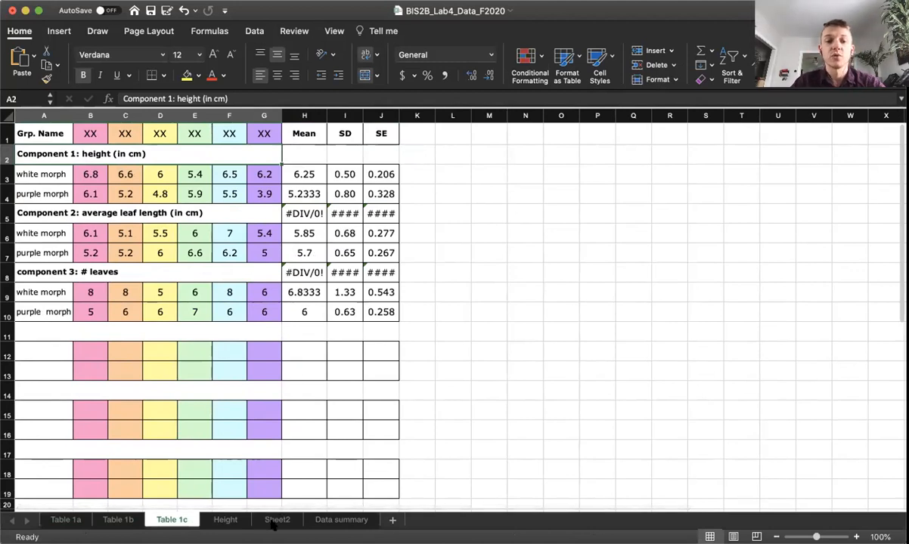
pyautogui.click(225, 520)
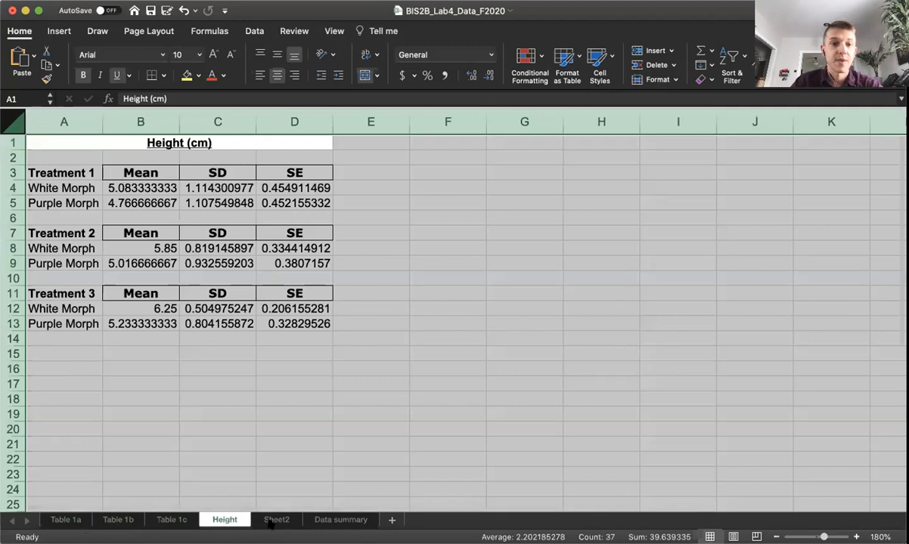
pyautogui.click(259, 464)
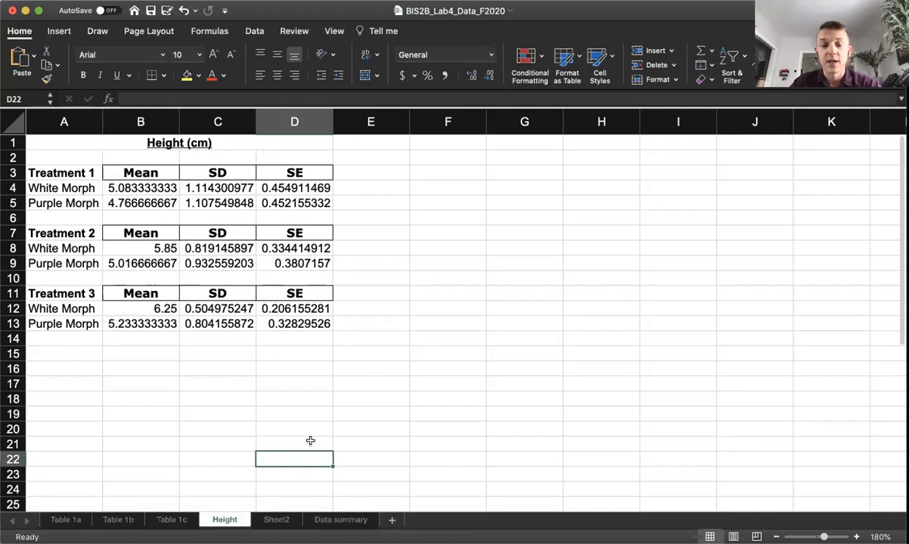
# Step: Examine the White Morph and Purple Morph height tables on Sheet2
pyautogui.click(274, 521)
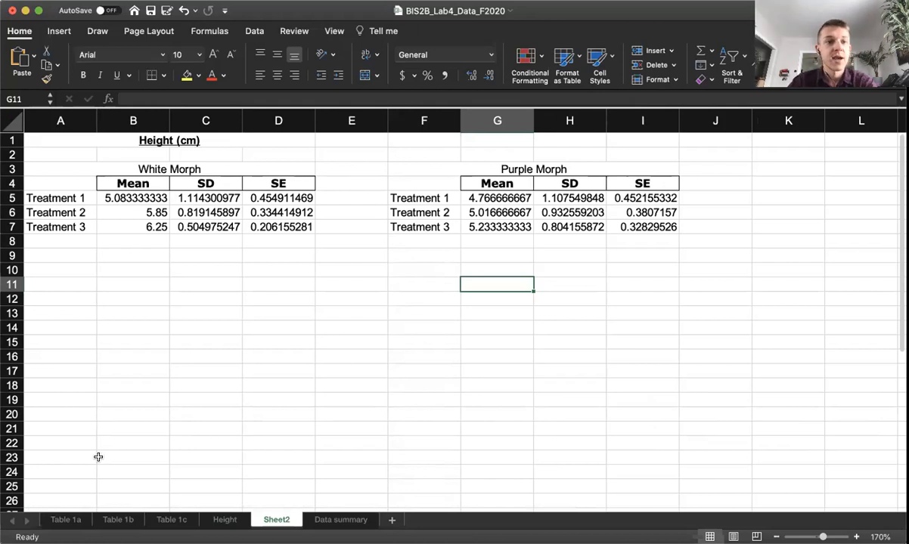
pyautogui.click(174, 169)
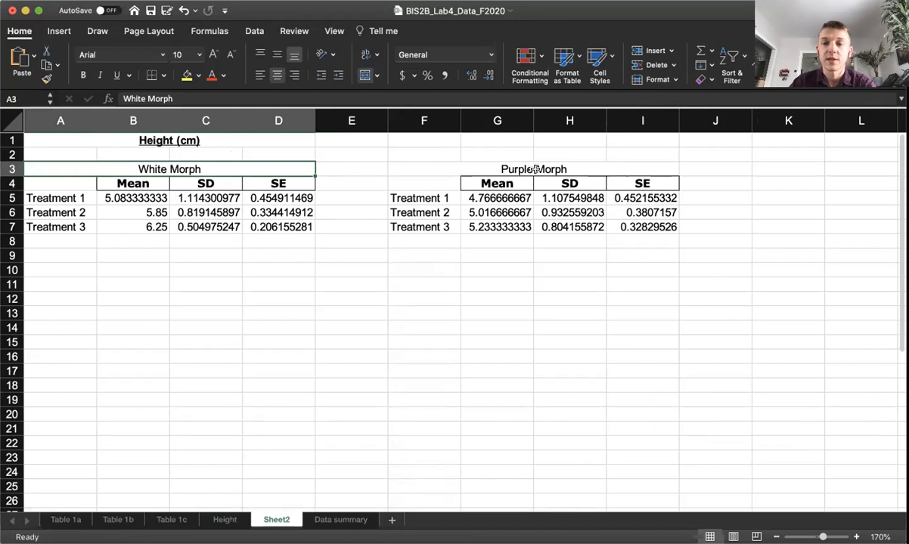
pyautogui.click(584, 165)
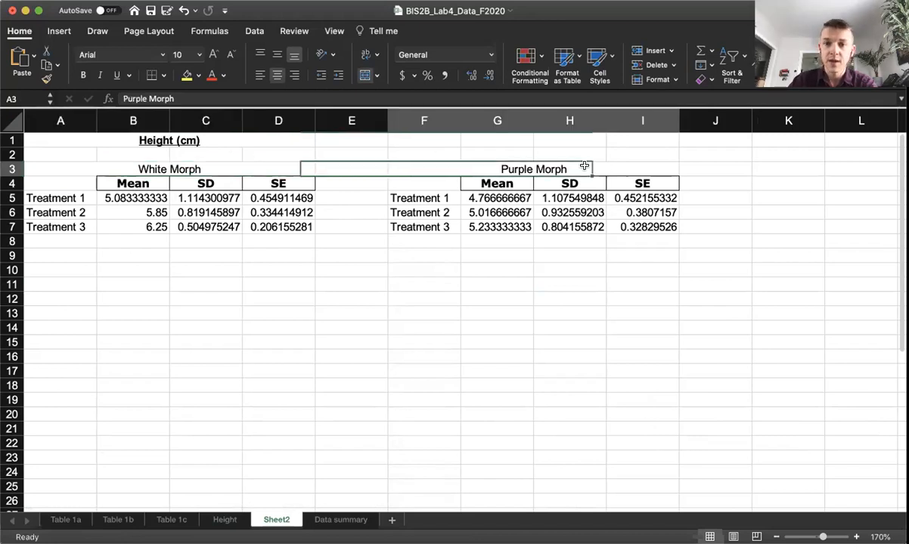
pyautogui.click(166, 179)
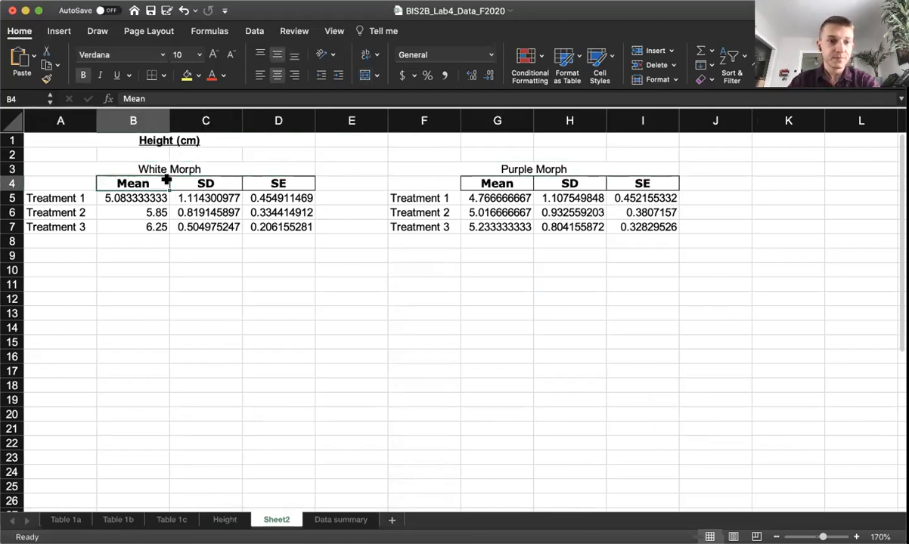
# Step: Insert a line chart with markers from the White Morph treatment names and means (A5:B7) and place it lower on the sheet beneath the table
pyautogui.click(70, 198)
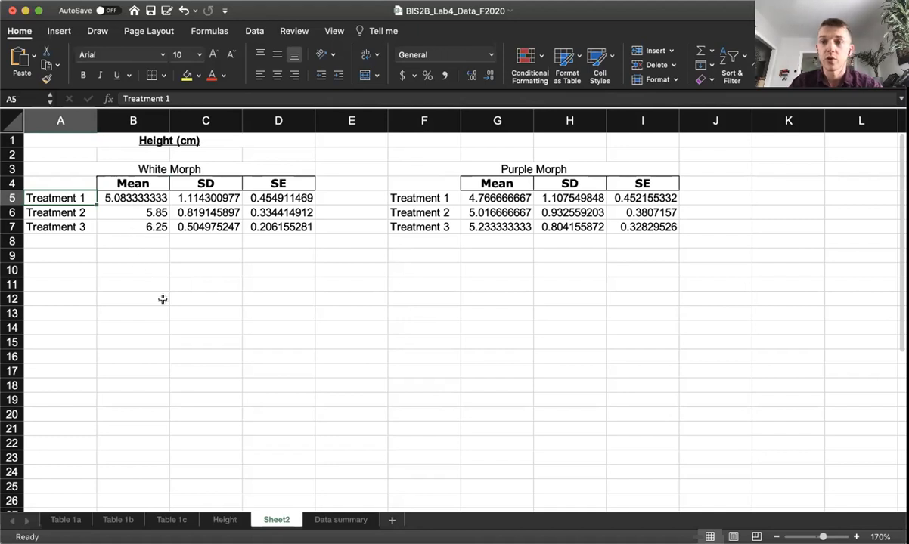
pyautogui.keyDown('shift'); pyautogui.click(142, 228); pyautogui.keyUp('shift')
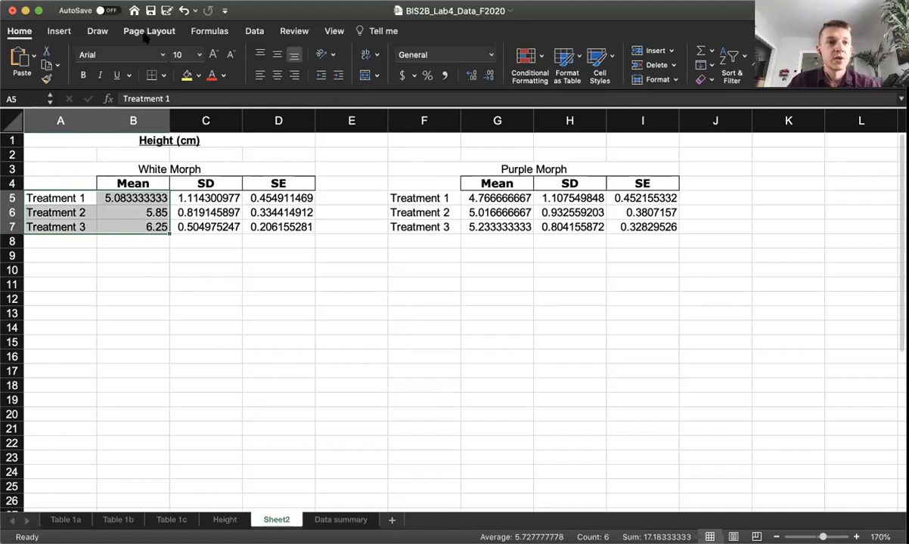
pyautogui.click(61, 30)
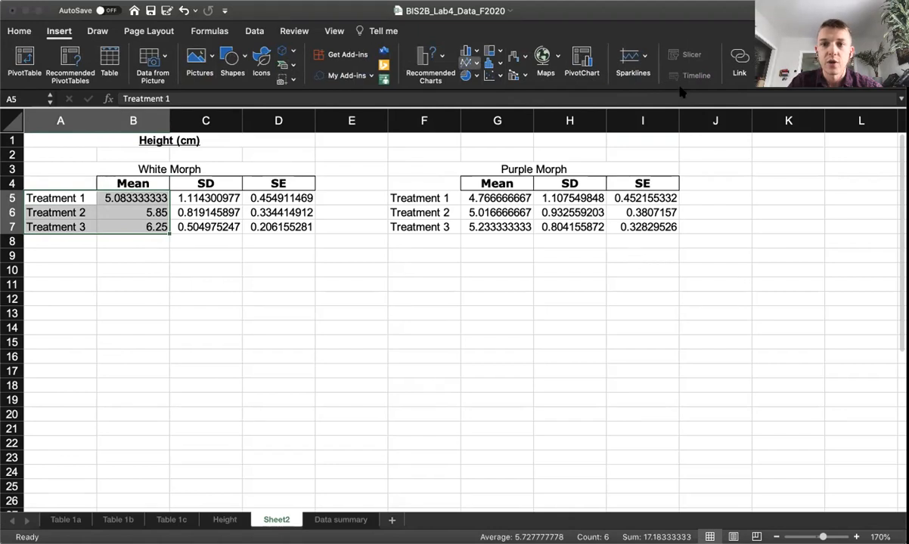
pyautogui.click(703, 114)
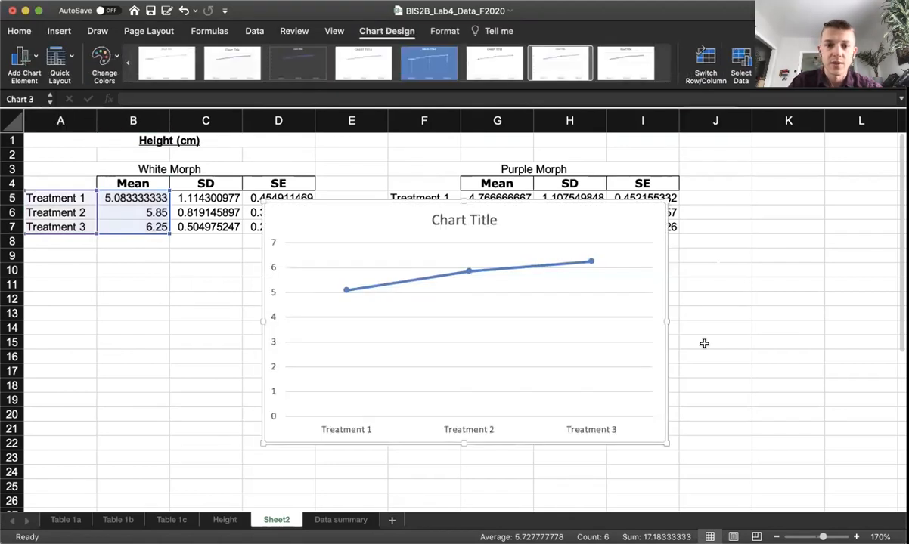
pyautogui.moveTo(641, 224); pyautogui.dragTo(498, 246)
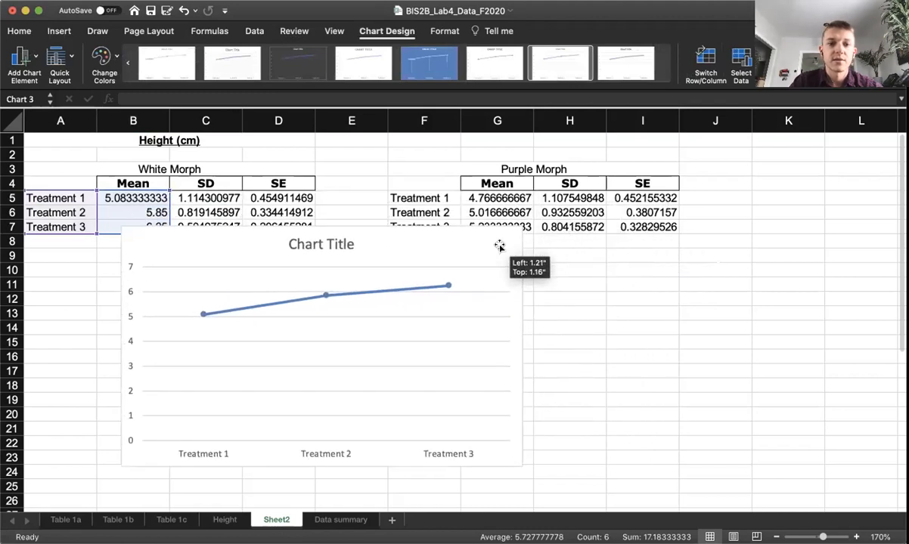
pyautogui.click(393, 291)
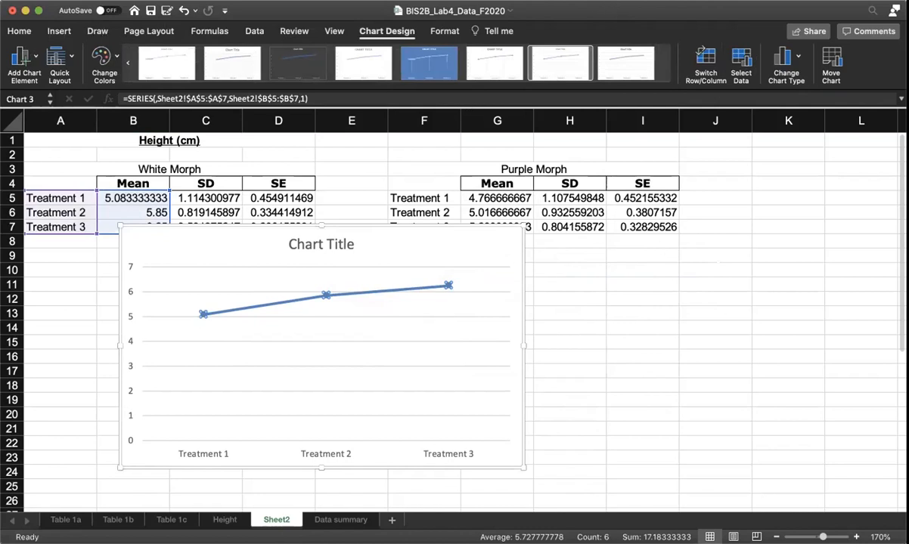
pyautogui.click(427, 32)
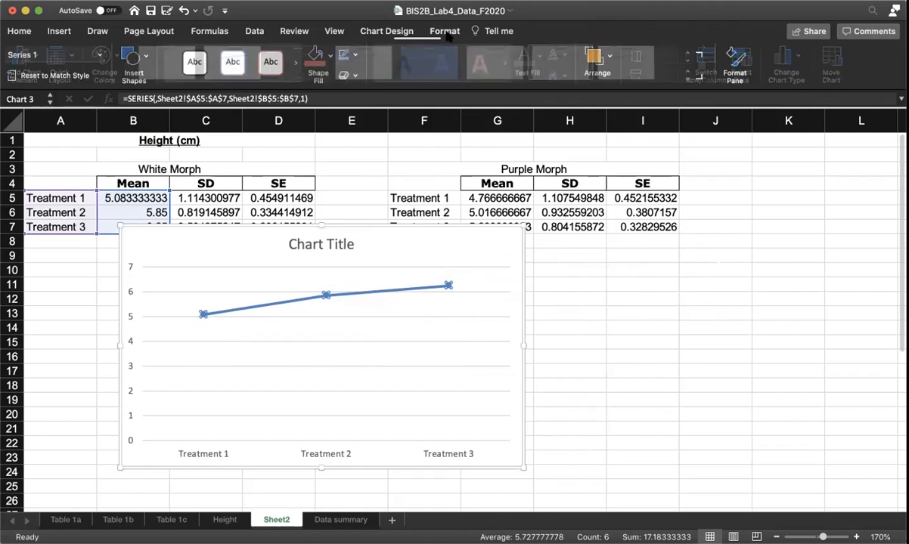
pyautogui.click(390, 32)
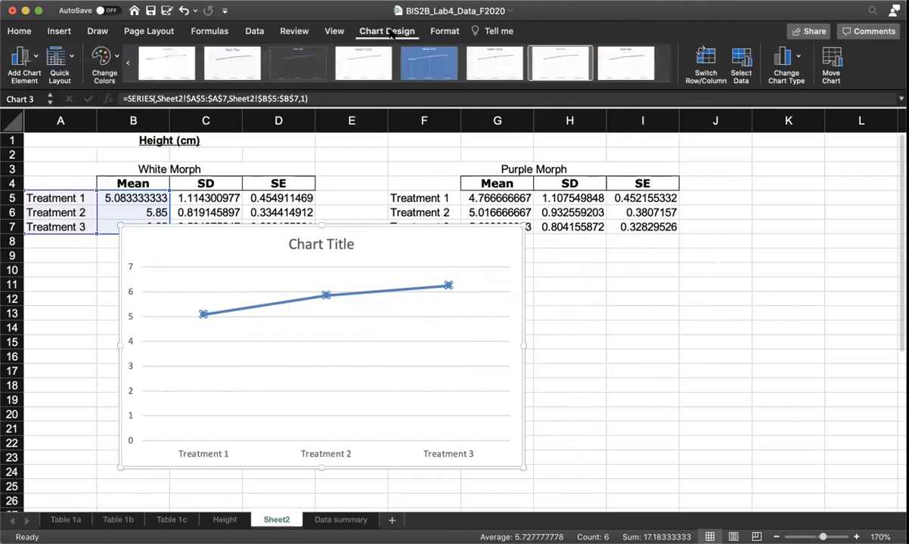
pyautogui.click(397, 290)
pyautogui.rightClick(397, 289)
pyautogui.click(365, 290)
pyautogui.rightClick(367, 292)
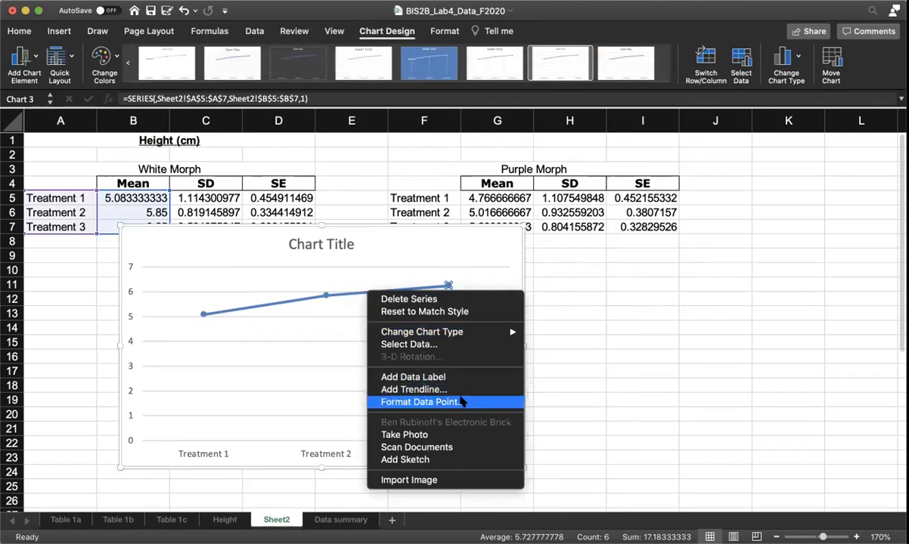
pyautogui.click(323, 381)
pyautogui.click(251, 305)
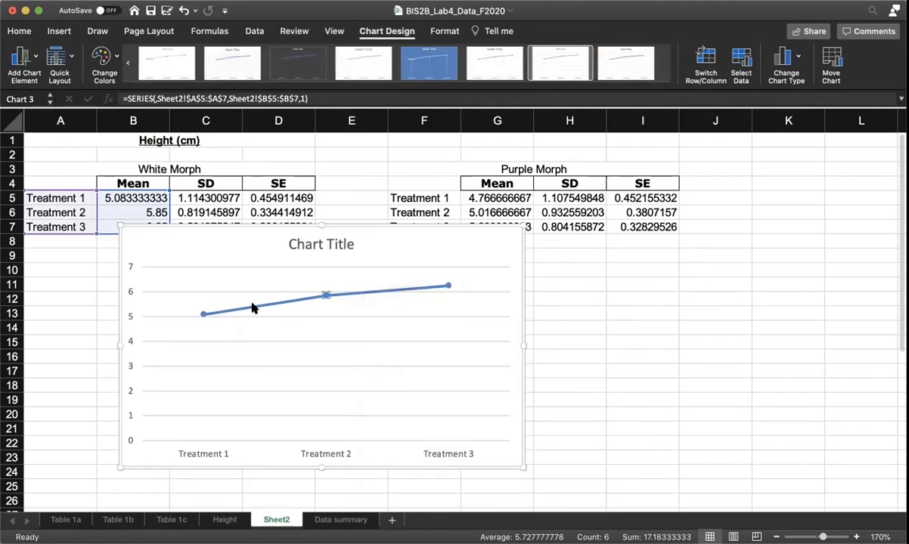
pyautogui.click(352, 380)
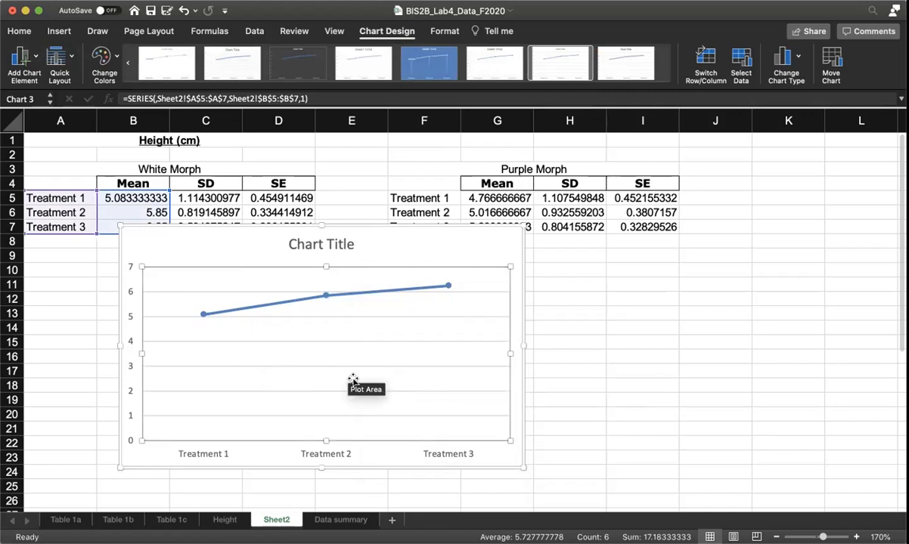
# Step: Format the chart's data series with No line so only the markers are drawn, and shift the chart slightly sideways
pyautogui.rightClick(297, 302)
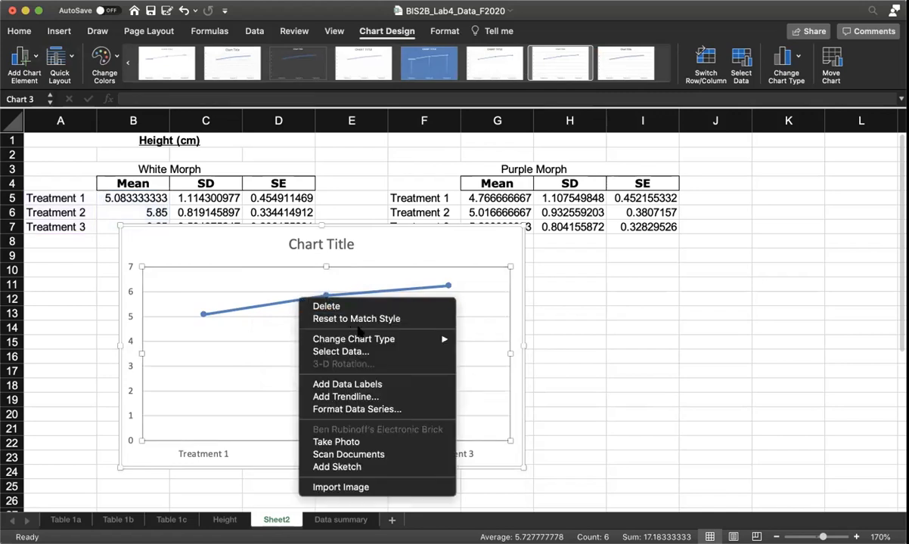
pyautogui.click(399, 409)
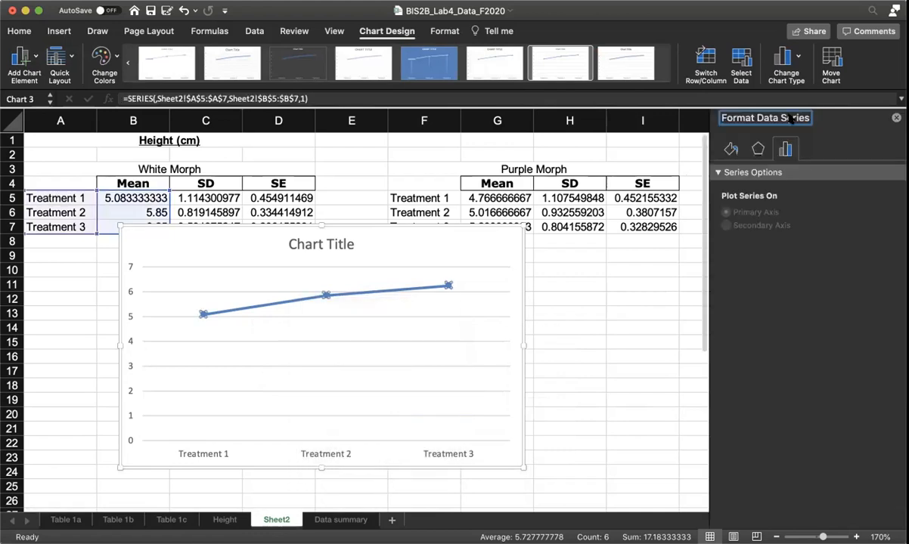
pyautogui.click(731, 149)
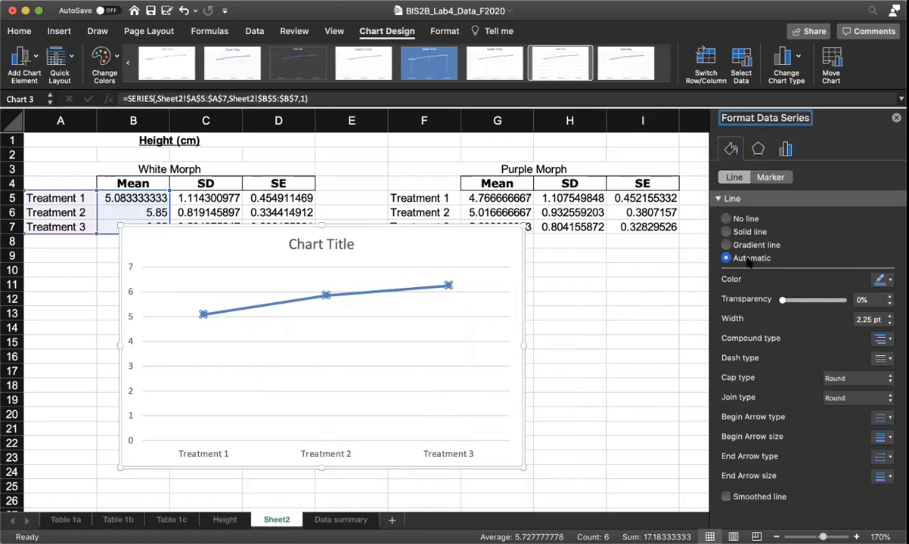
pyautogui.click(727, 218)
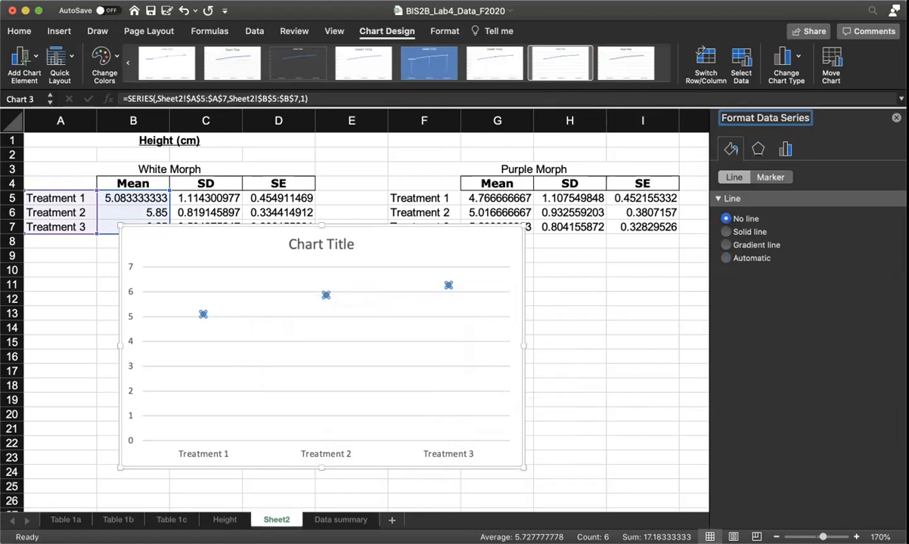
pyautogui.click(896, 118)
pyautogui.moveTo(436, 248); pyautogui.dragTo(471, 254)
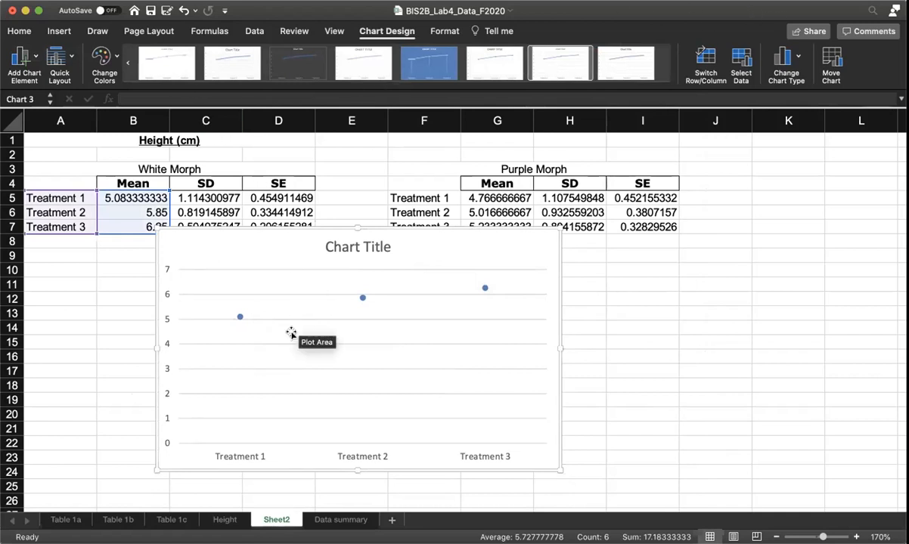
# Step: Add Standard Error error bars to the White Morph data points in the chart and open their format settings
pyautogui.click(29, 57)
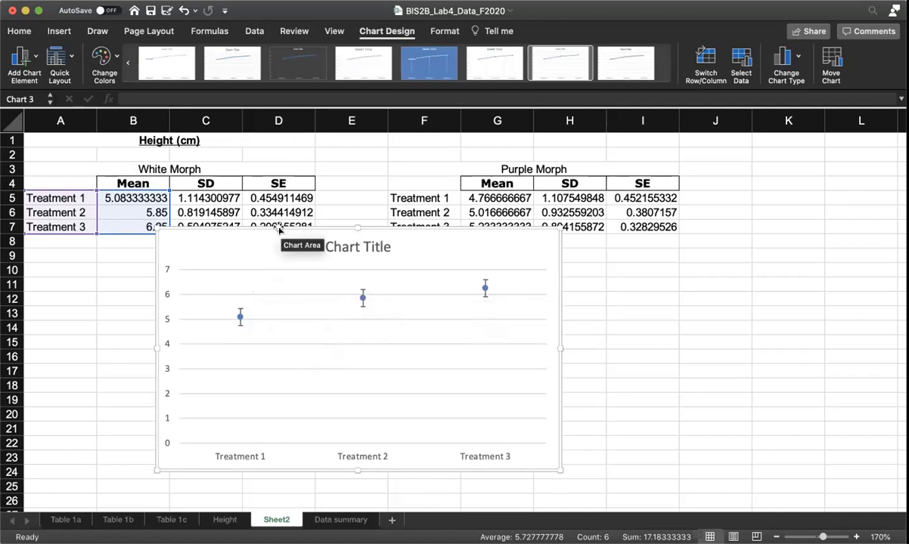
pyautogui.click(363, 302)
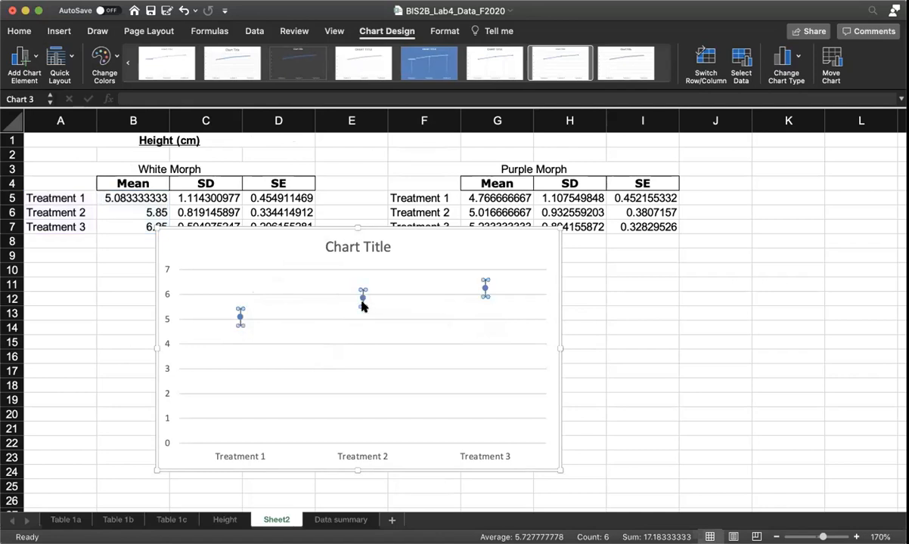
pyautogui.rightClick(362, 305)
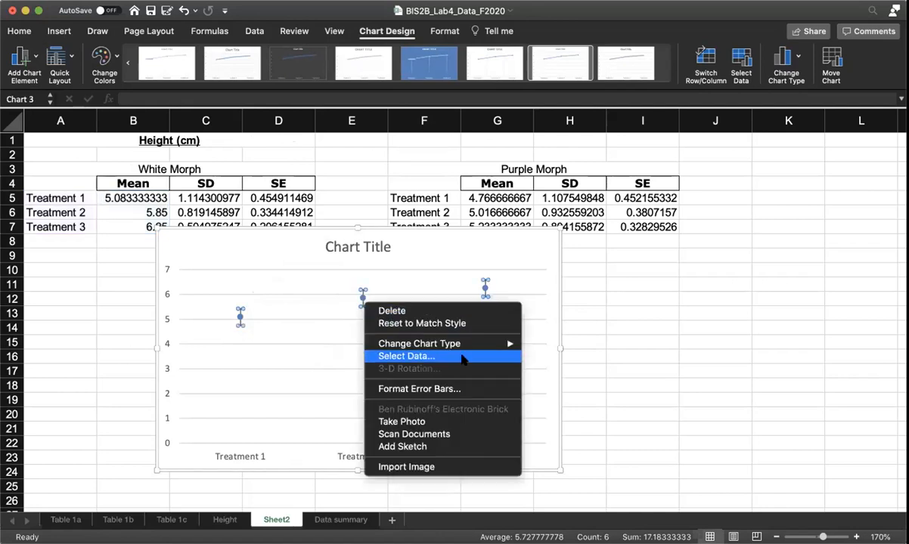
pyautogui.click(452, 389)
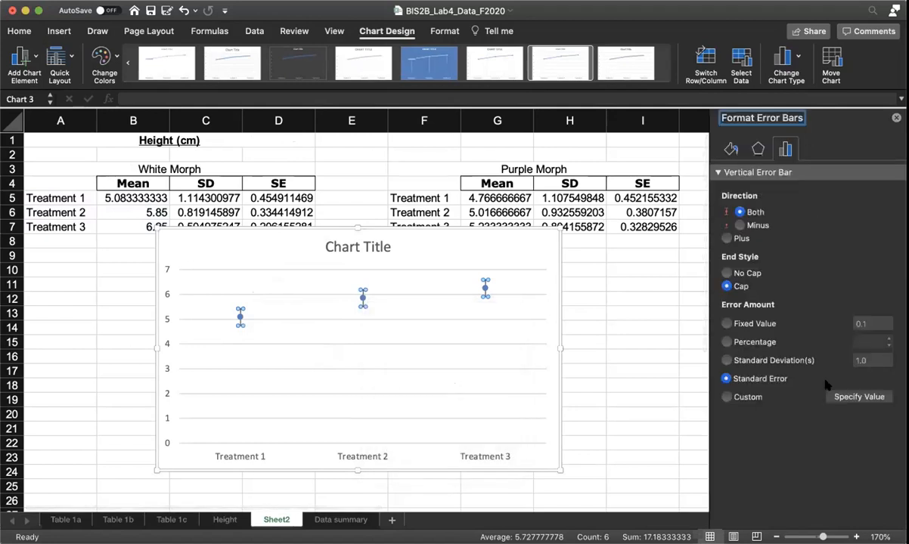
# Step: Set the error bars to a Custom amount, using the White Morph SE cells D5:D7 for both positive and negative error values
pyautogui.click(728, 398)
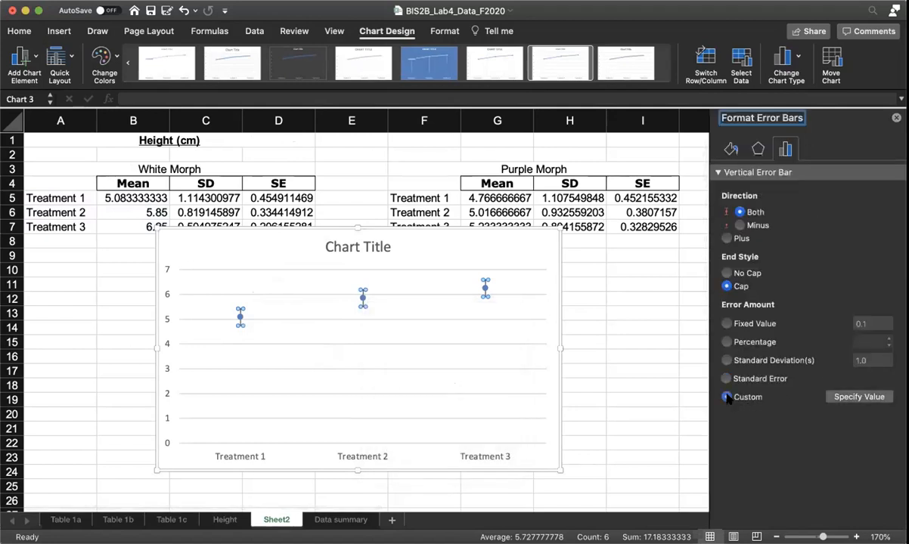
pyautogui.click(860, 397)
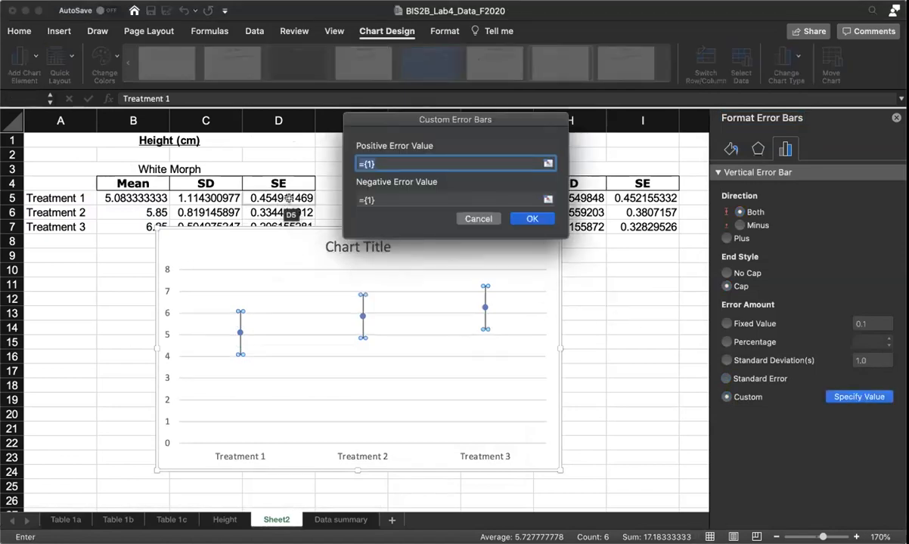
pyautogui.moveTo(290, 198); pyautogui.dragTo(290, 224)
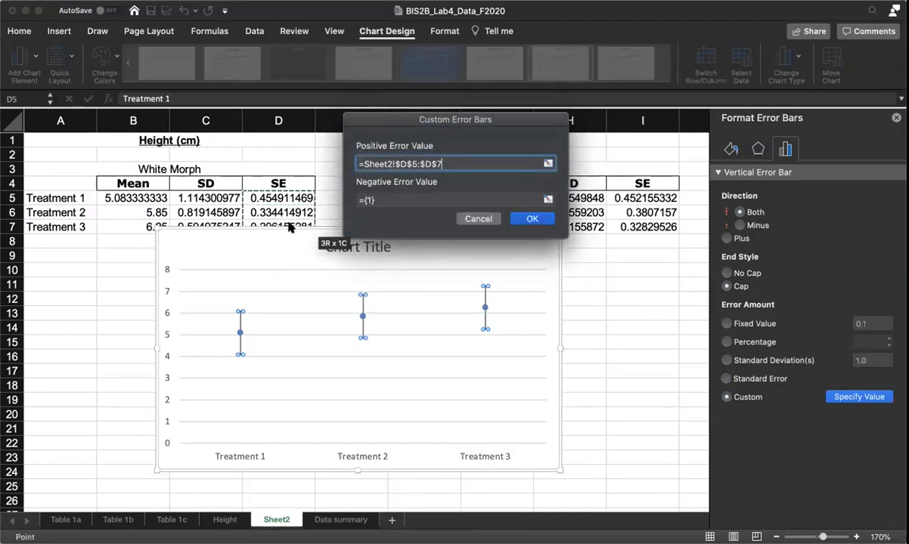
pyautogui.click(406, 197)
pyautogui.moveTo(268, 198); pyautogui.dragTo(266, 226)
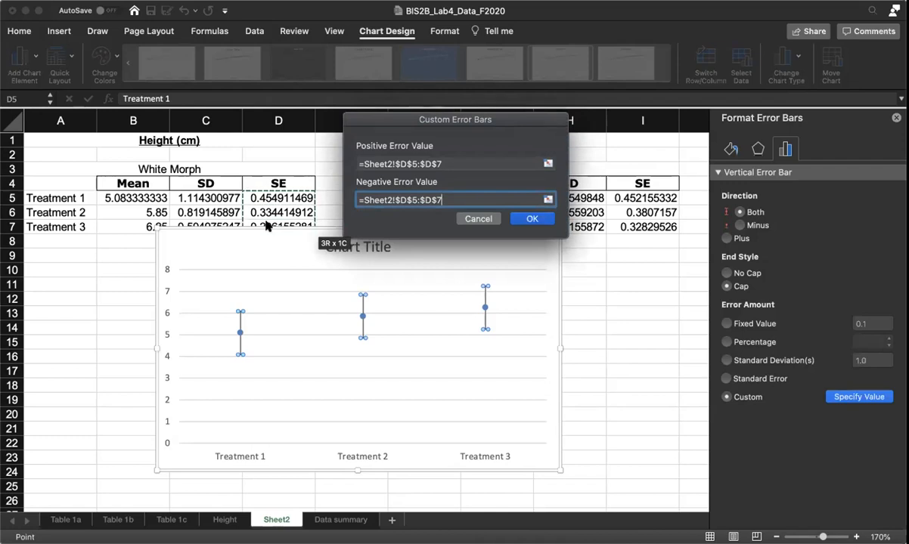
pyautogui.click(533, 218)
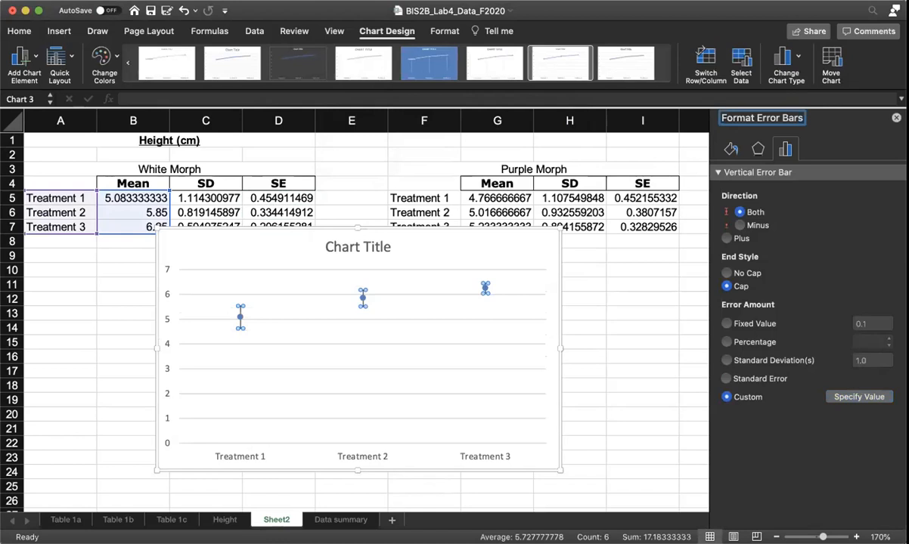
pyautogui.click(896, 118)
# Step: Move the chart further down the sheet, clear of the height tables, so it starts at about row 11
pyautogui.click(631, 355)
pyautogui.moveTo(548, 264); pyautogui.dragTo(541, 310)
pyautogui.scroll(-1, 679, 290)
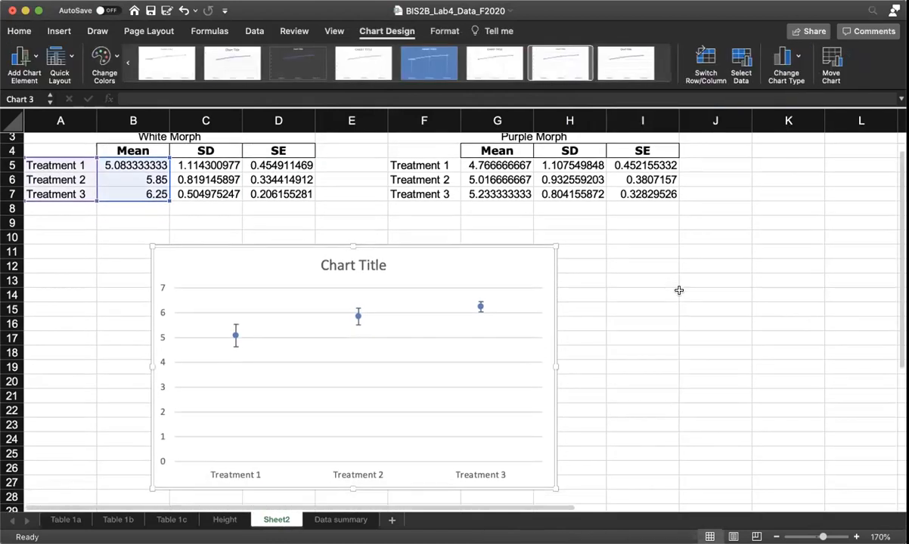
pyautogui.scroll(1, 679, 290)
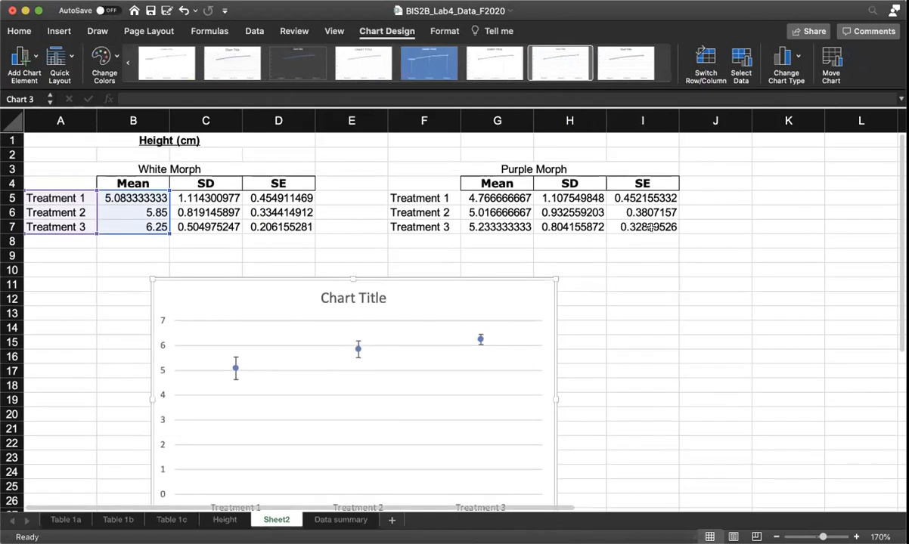
# Step: Add a second data series to the chart's data source and name the first series White Morph
pyautogui.moveTo(353, 349)
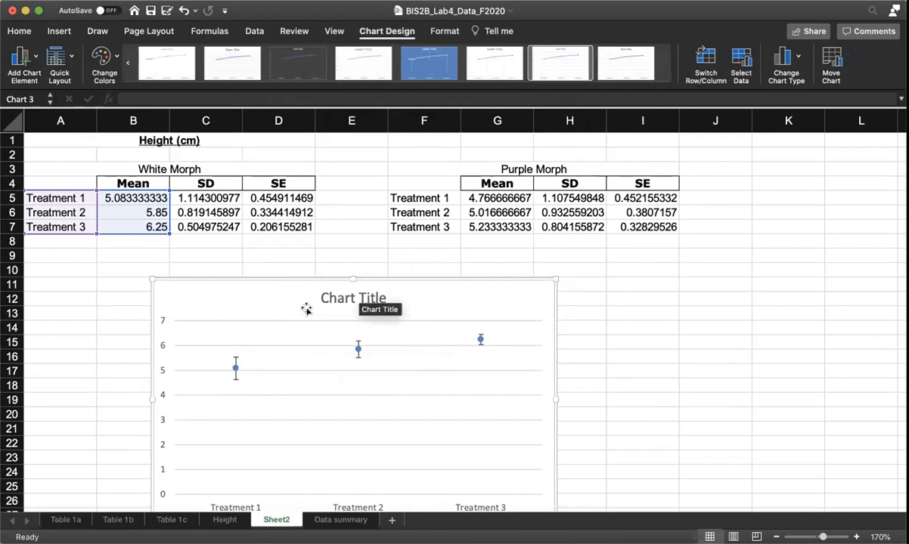
pyautogui.rightClick(359, 353)
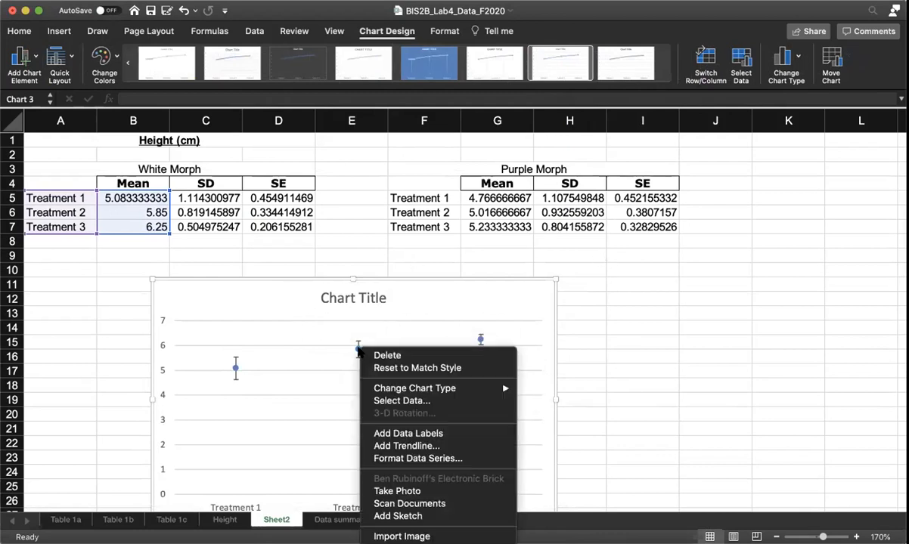
pyautogui.click(437, 402)
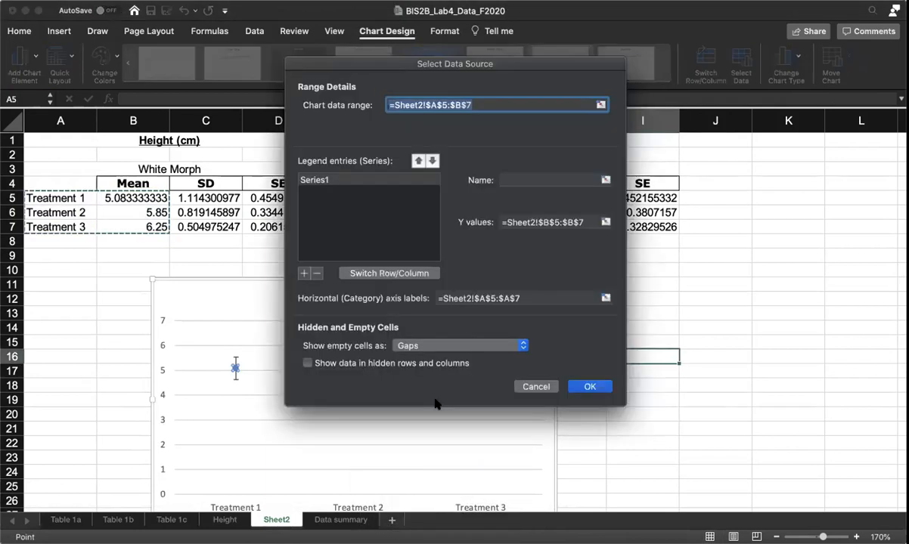
pyautogui.click(304, 273)
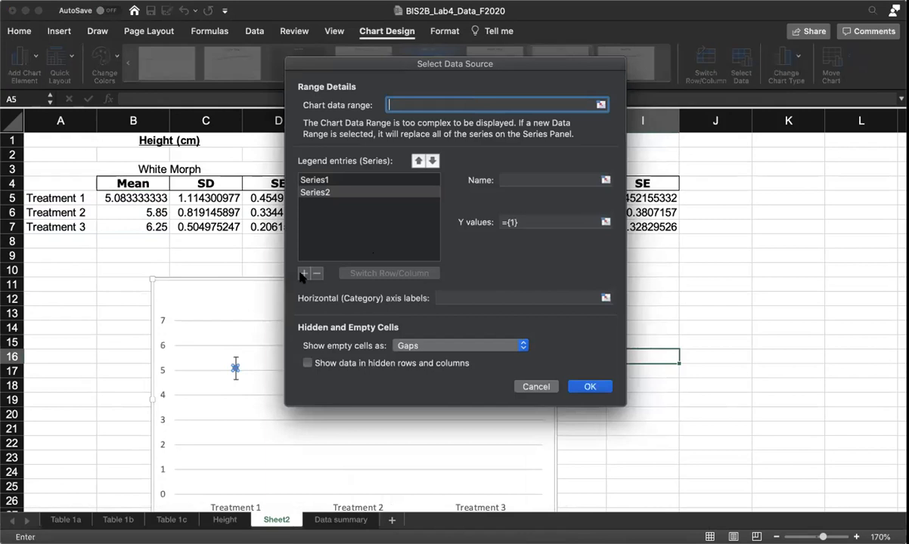
pyautogui.click(324, 180)
pyautogui.click(532, 175)
pyautogui.write('White Morph')
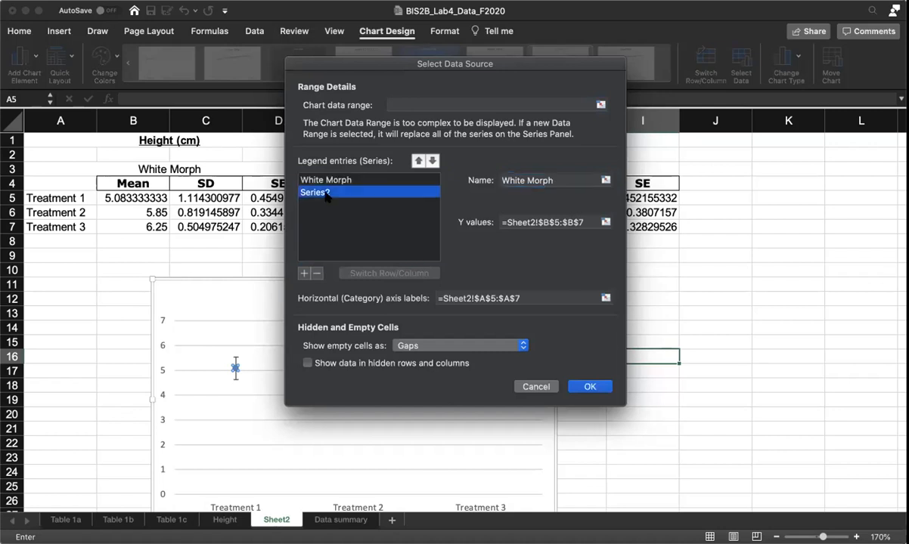
# Step: Name the second series Purple Morph and use the Purple Morph means in G5:G7 as its Y values
pyautogui.click(322, 193)
pyautogui.click(551, 180)
pyautogui.write('Purple Morph')
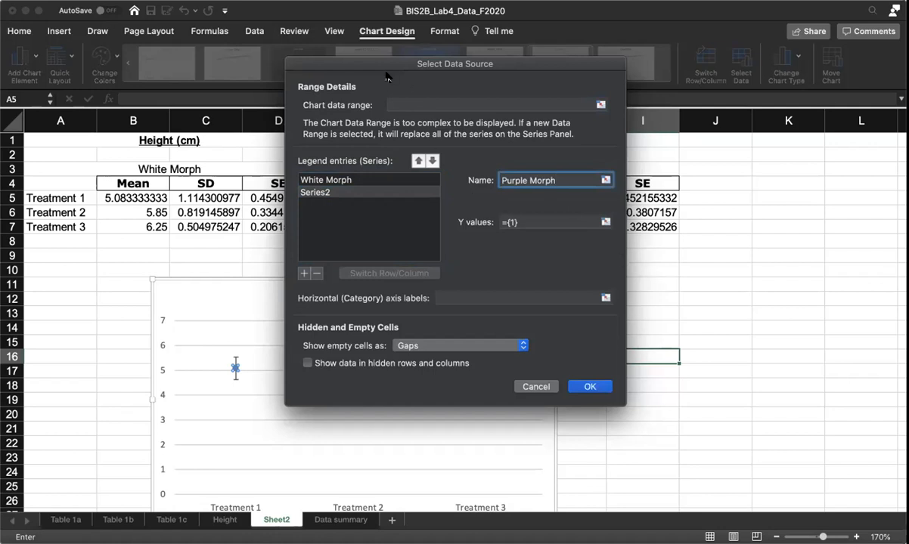
pyautogui.moveTo(387, 70); pyautogui.dragTo(685, 233)
pyautogui.click(828, 382)
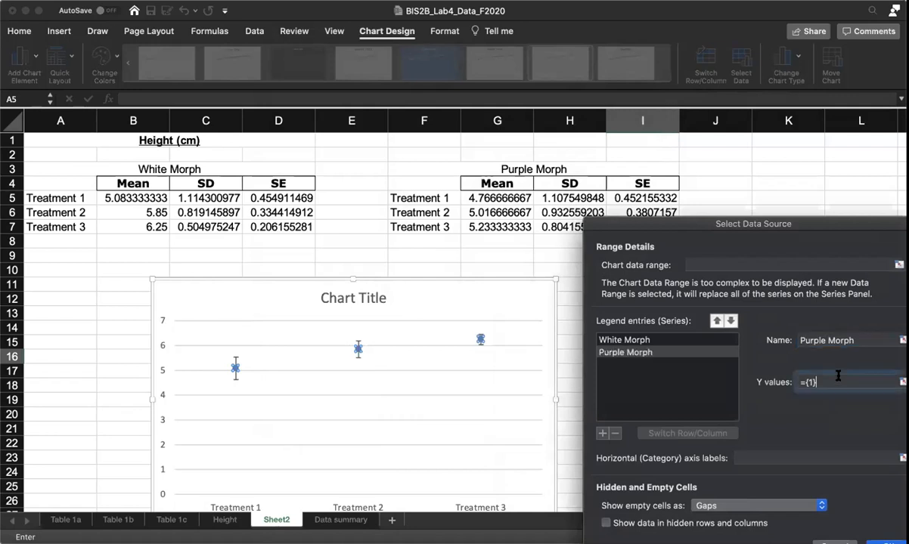
pyautogui.moveTo(516, 195); pyautogui.dragTo(516, 223)
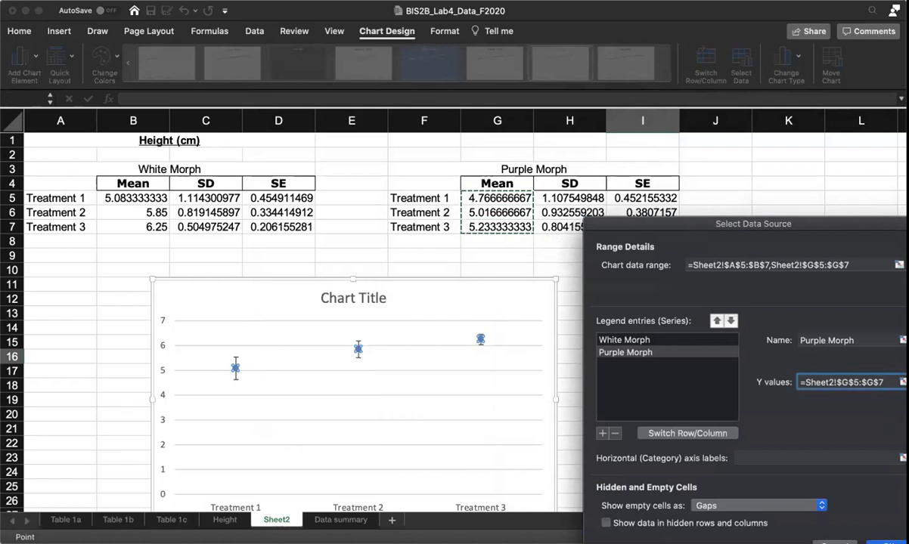
pyautogui.press('Return')
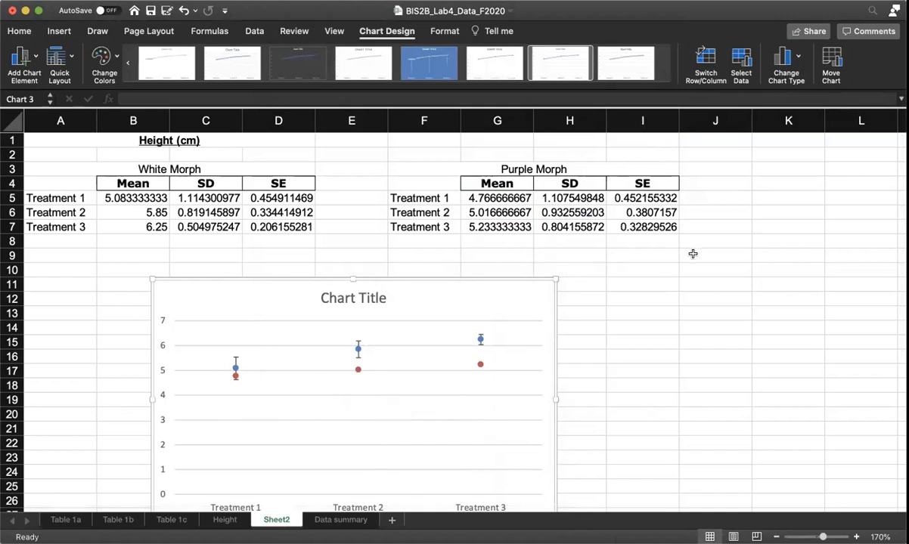
pyautogui.scroll(-5, 706, 280)
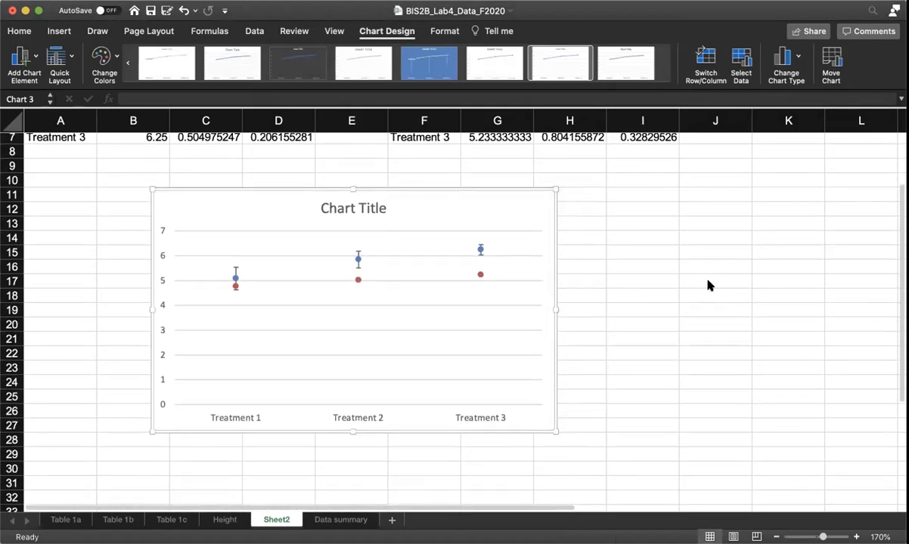
pyautogui.scroll(4, 709, 285)
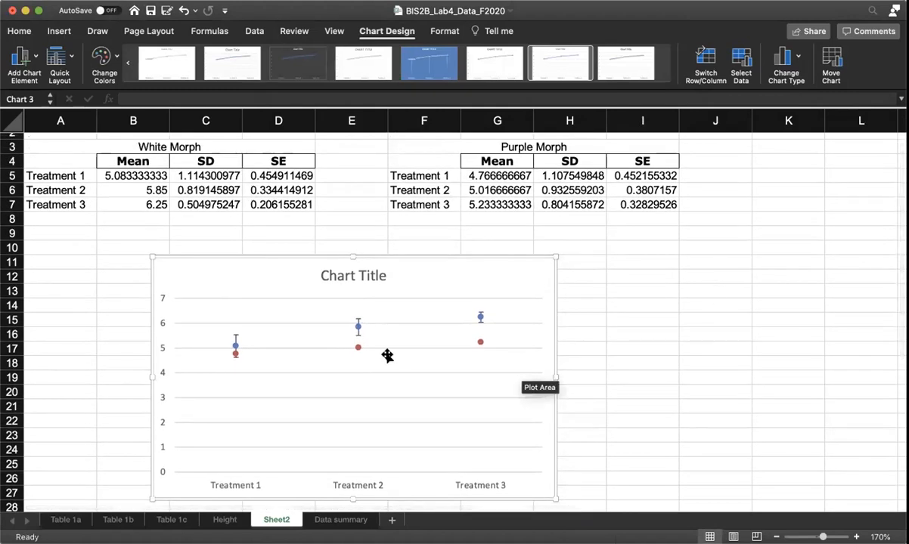
pyautogui.moveTo(357, 348)
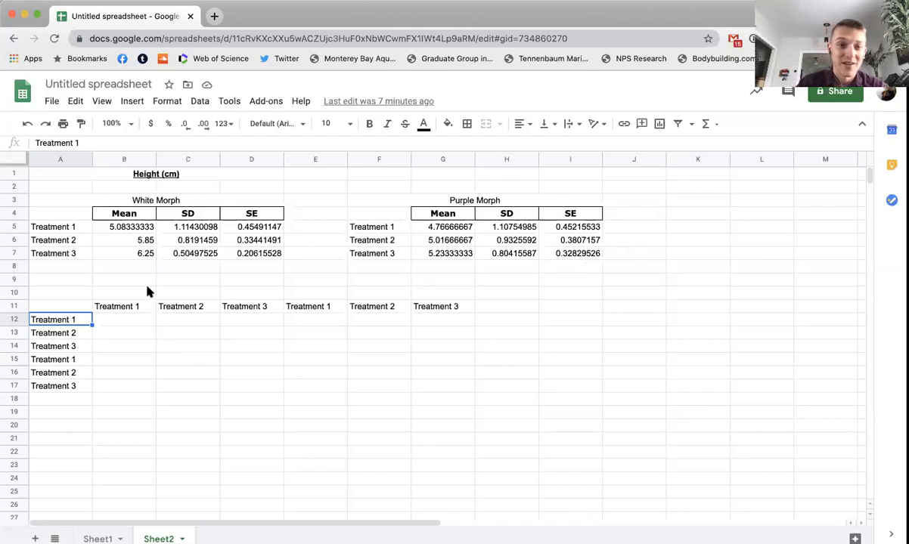
pyautogui.click(146, 253)
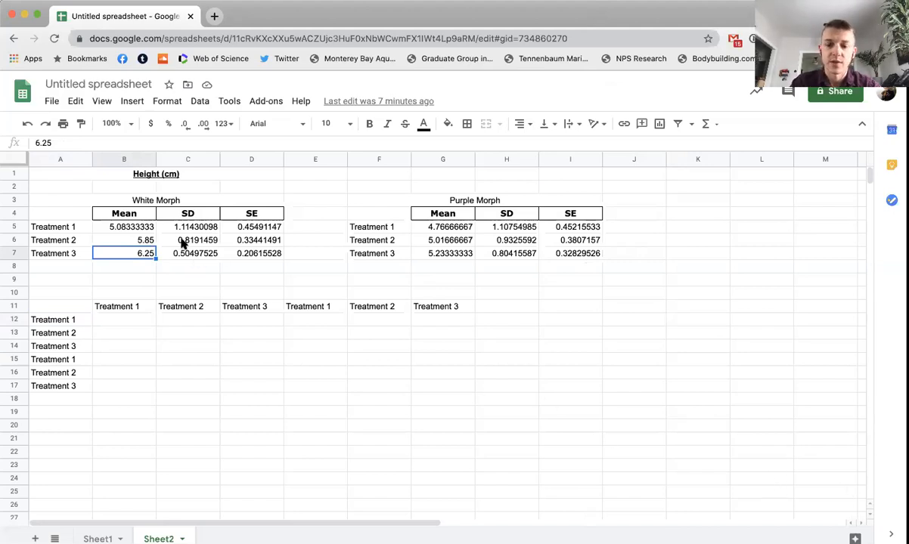
pyautogui.hotkey('alt', 'i')
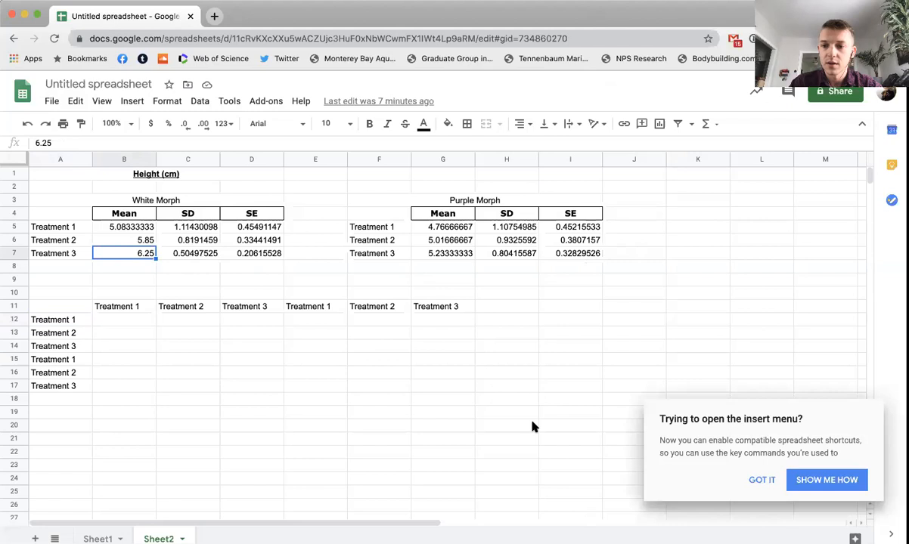
pyautogui.click(788, 338)
pyautogui.click(660, 335)
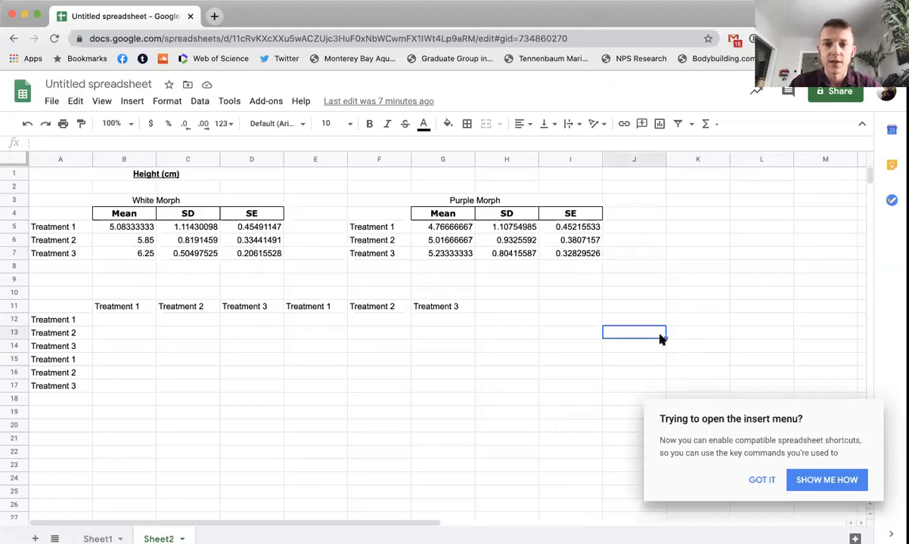
pyautogui.click(63, 187)
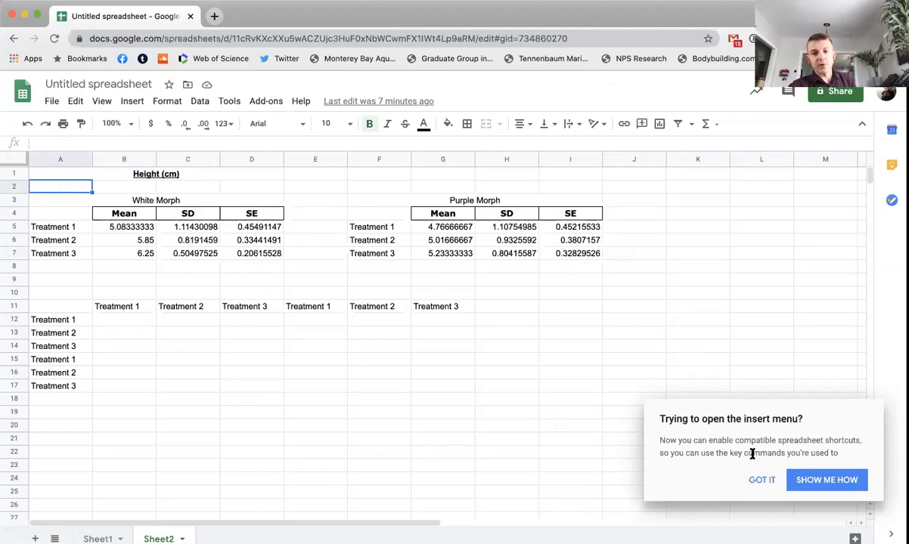
pyautogui.click(758, 479)
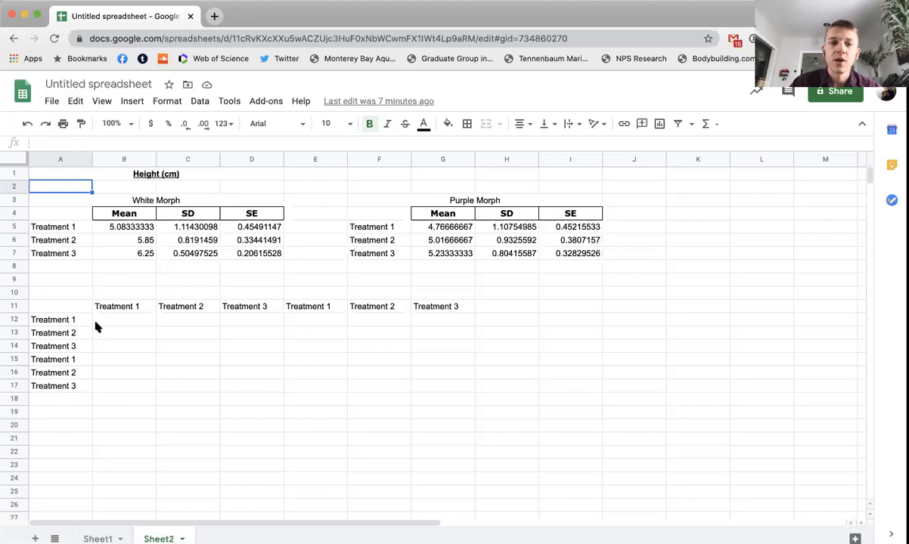
# Step: In the Google Sheets spreadsheet, append W to the first three treatment labels in row 11 (B11:D11)
pyautogui.click(144, 306)
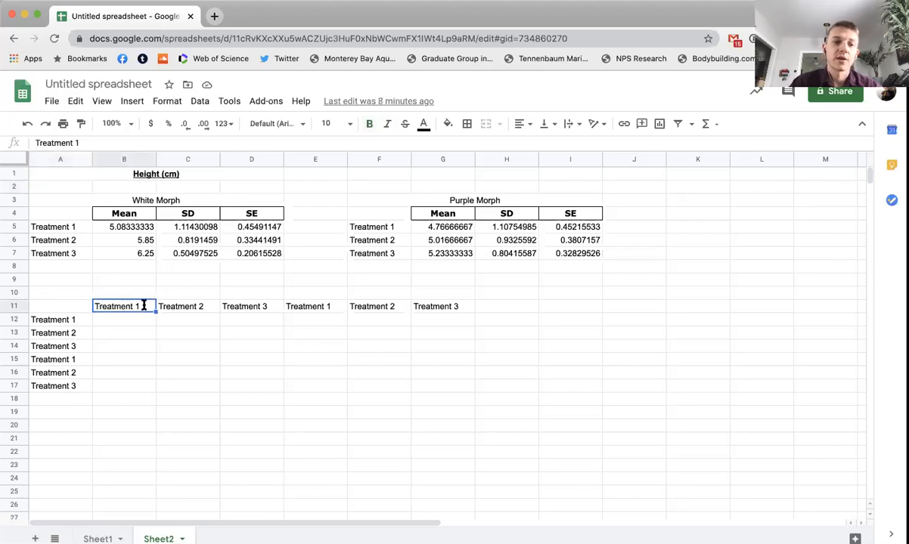
pyautogui.doubleClick(144, 306)
pyautogui.write('W')
pyautogui.click(204, 305)
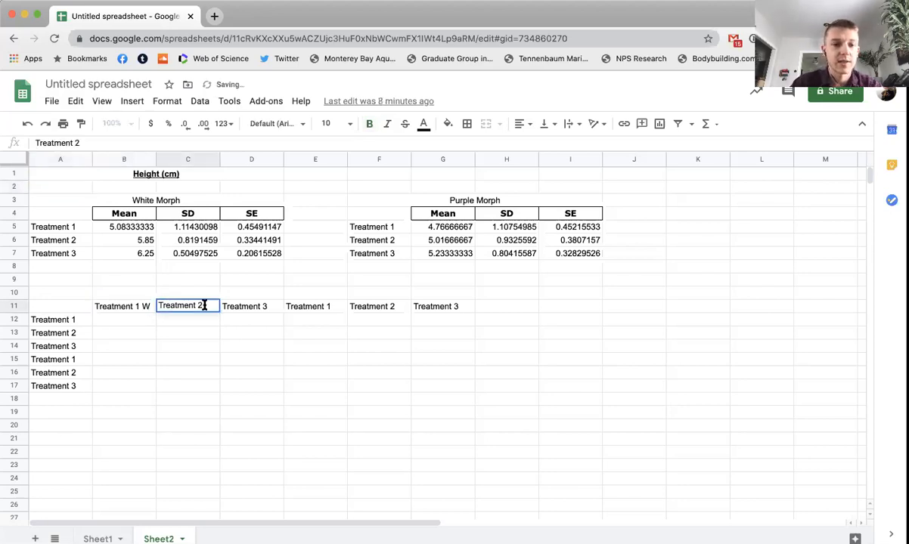
pyautogui.doubleClick(264, 305)
pyautogui.write('W')
# Step: Append P to the last three treatment labels in row 11 (E11:G11)
pyautogui.click(335, 305)
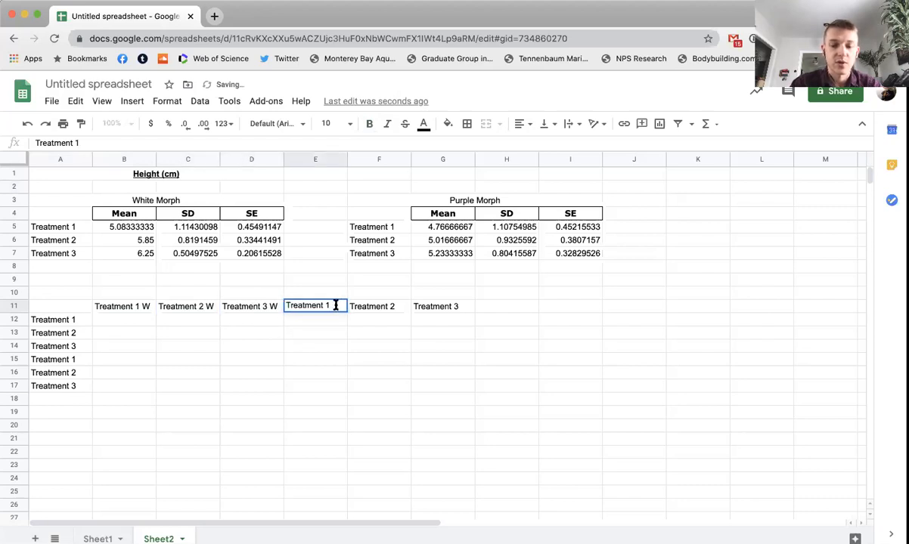
pyautogui.doubleClick(403, 305)
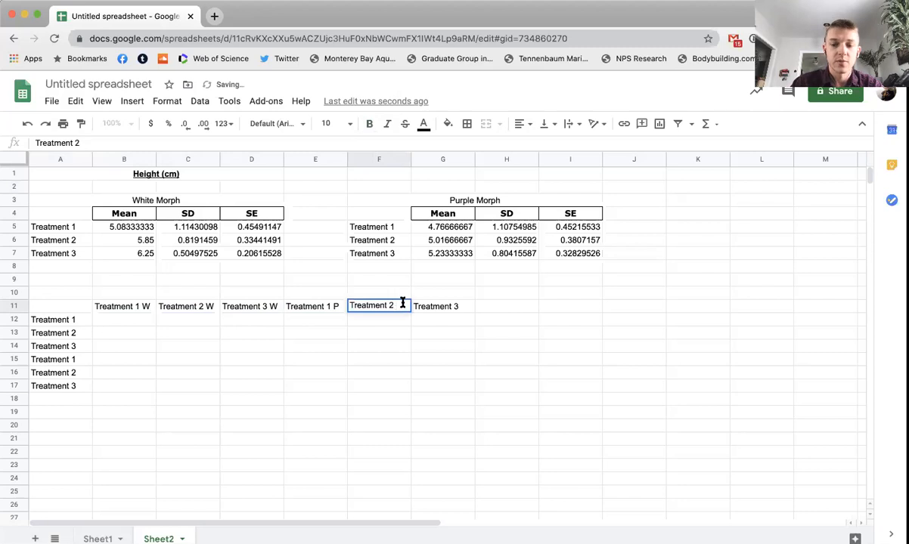
pyautogui.click(465, 308)
pyautogui.doubleClick(466, 306)
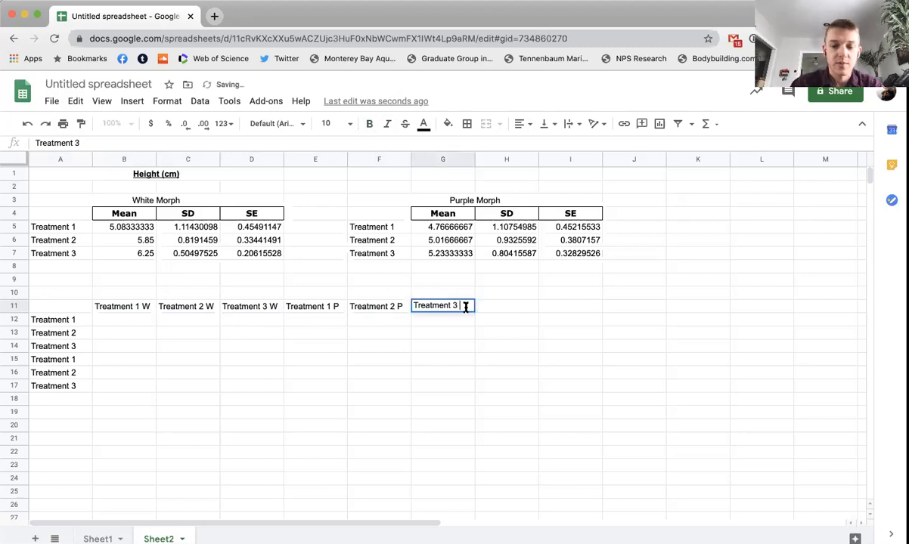
pyautogui.click(488, 333)
# Step: Copy the treatment labels in B11:G11 and paste them transposed down the first column, over the existing labels in A12:A17
pyautogui.moveTo(121, 305); pyautogui.dragTo(424, 304)
pyautogui.hotkey('ctrl', 'c')
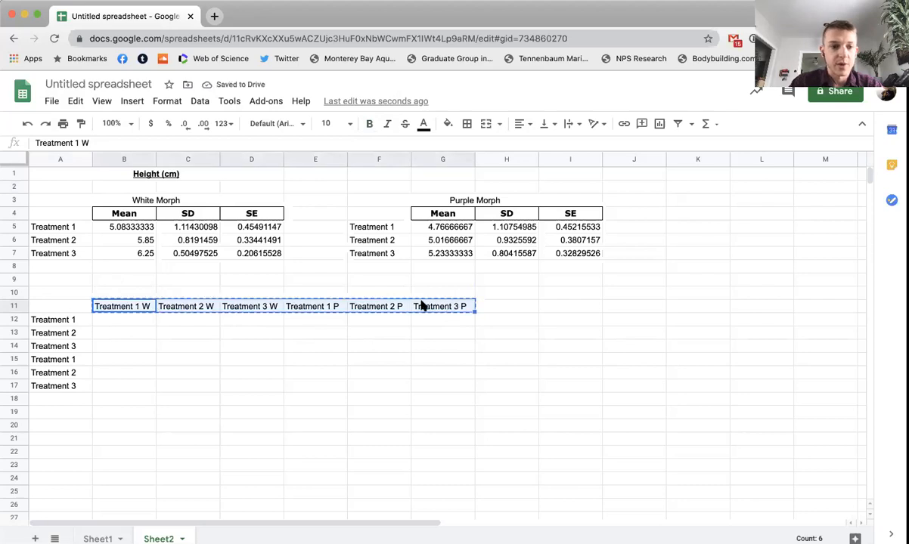
pyautogui.click(66, 319)
pyautogui.rightClick(58, 320)
pyautogui.moveTo(192, 282)
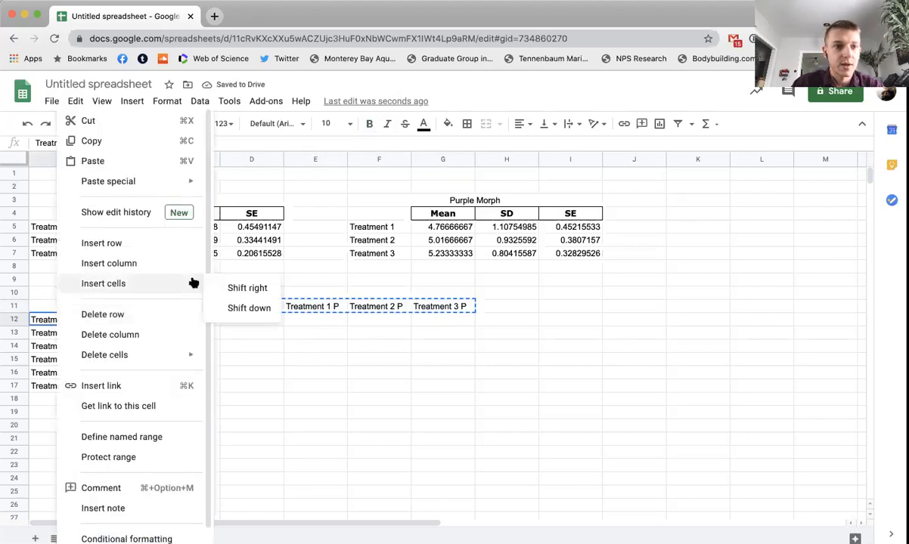
pyautogui.moveTo(163, 183)
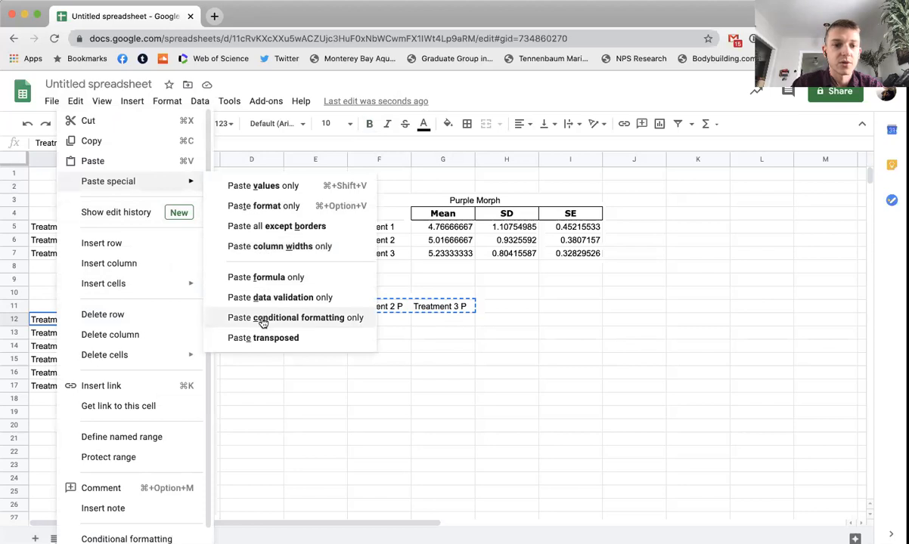
pyautogui.click(261, 338)
pyautogui.click(189, 333)
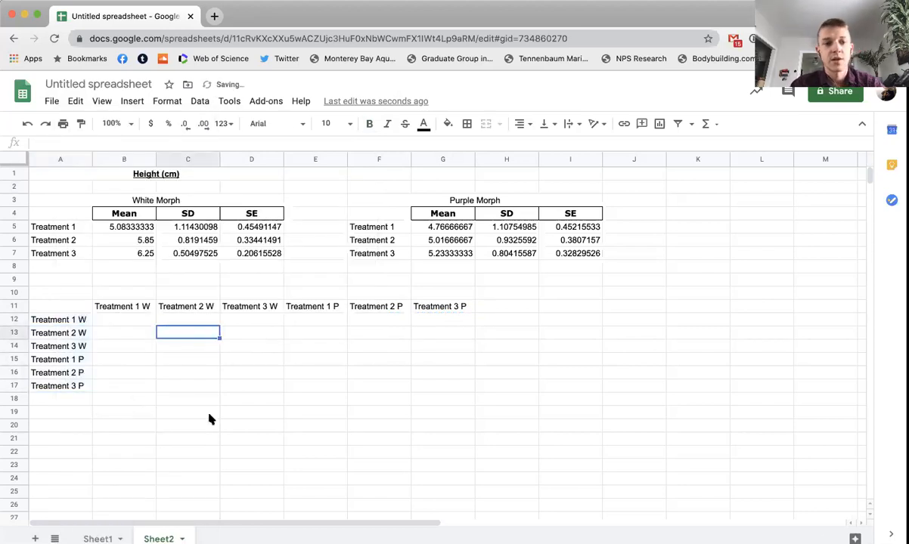
# Step: Copy the White Morph means for Treatments 1, 2 and 3 into the matching diagonal cells B12, C13 and D14
pyautogui.click(137, 228)
pyautogui.hotkey('ctrl', 'c')
pyautogui.click(119, 322)
pyautogui.hotkey('ctrl', 'v')
pyautogui.click(138, 242)
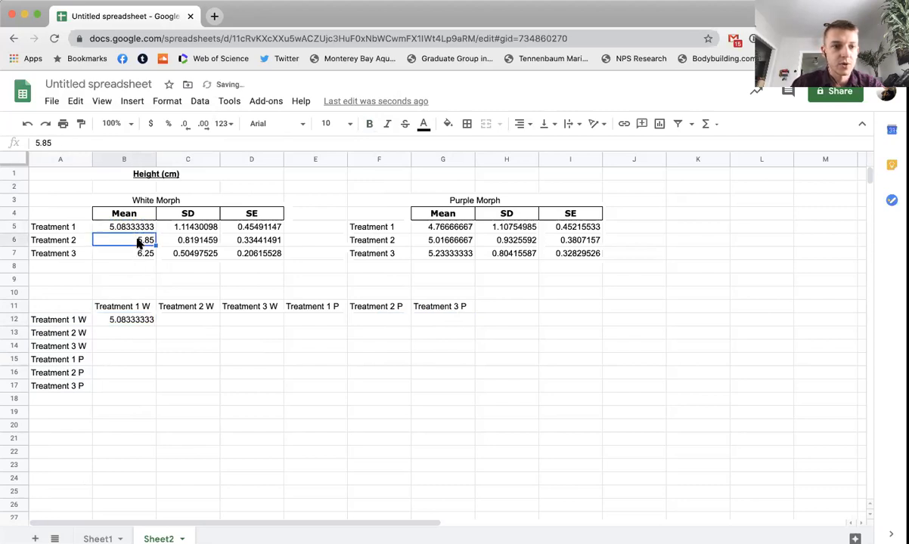
pyautogui.hotkey('ctrl', 'v')
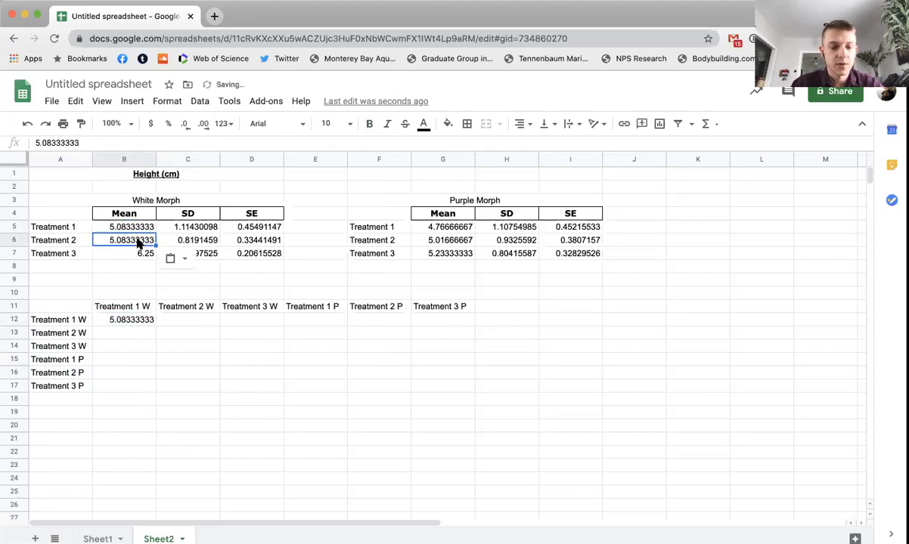
pyautogui.hotkey('ctrl', 'z')
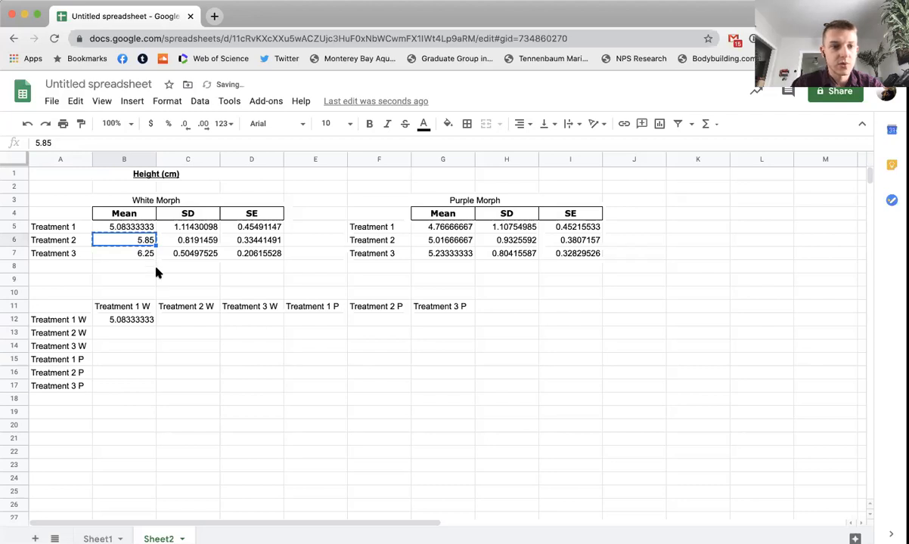
pyautogui.click(181, 331)
pyautogui.hotkey('ctrl', 'v')
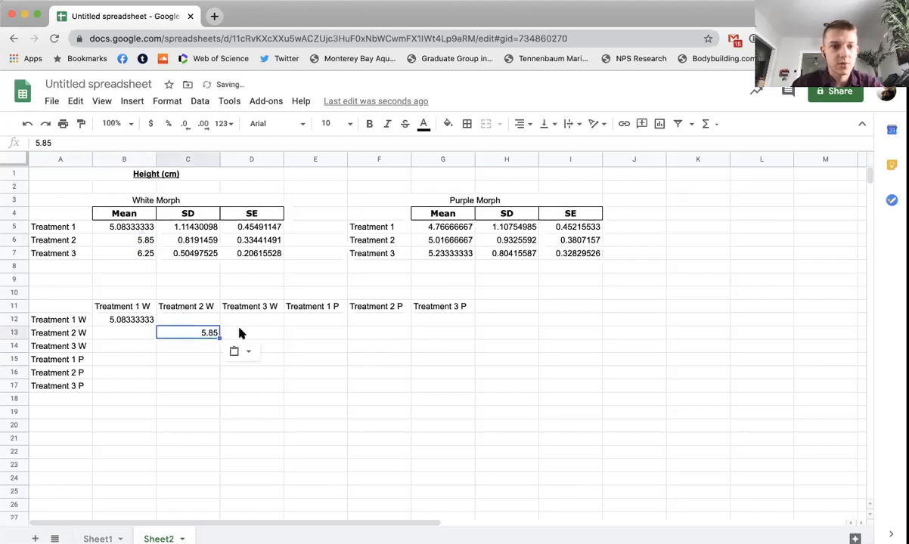
pyautogui.click(146, 257)
pyautogui.hotkey('ctrl', 'c')
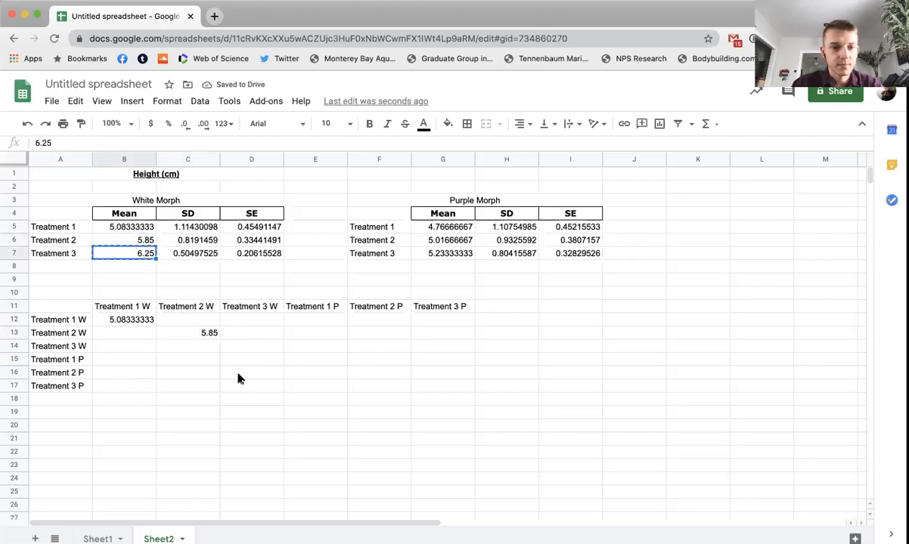
pyautogui.click(244, 348)
pyautogui.hotkey('ctrl', 'v')
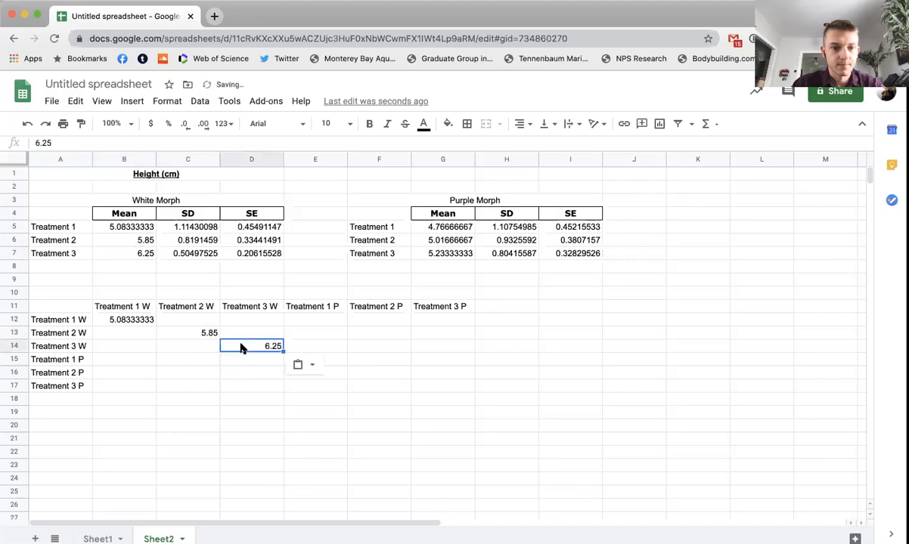
# Step: Copy the Purple Morph means for Treatments 1, 2 and 3 into the matching diagonal cells E15, F16 and G17
pyautogui.click(445, 227)
pyautogui.hotkey('ctrl', 'c')
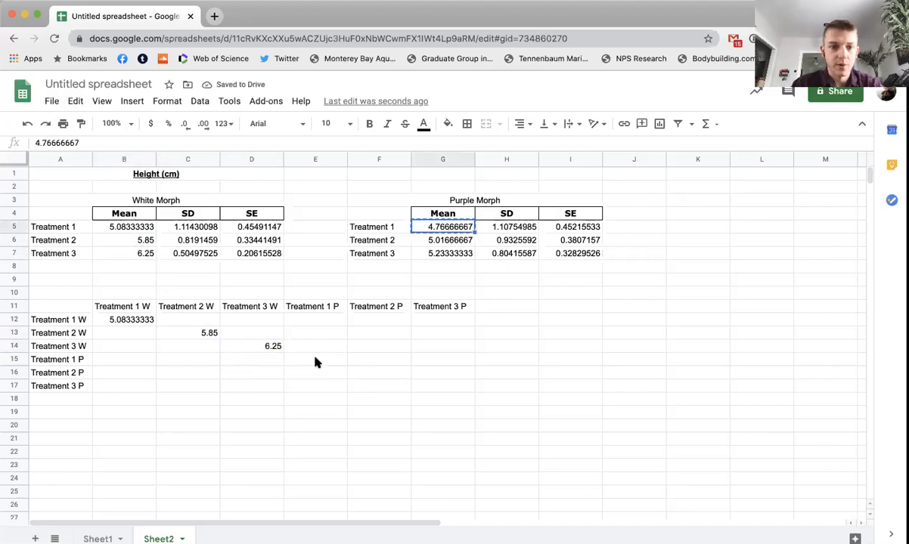
pyautogui.click(316, 362)
pyautogui.hotkey('ctrl', 'v')
pyautogui.click(439, 242)
pyautogui.hotkey('ctrl', 'c')
pyautogui.click(381, 372)
pyautogui.hotkey('ctrl', 'v')
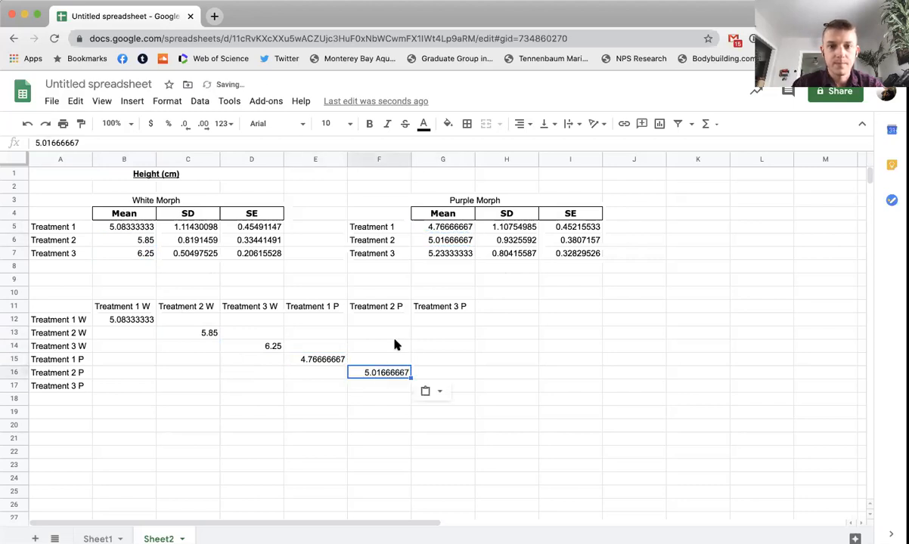
pyautogui.click(456, 257)
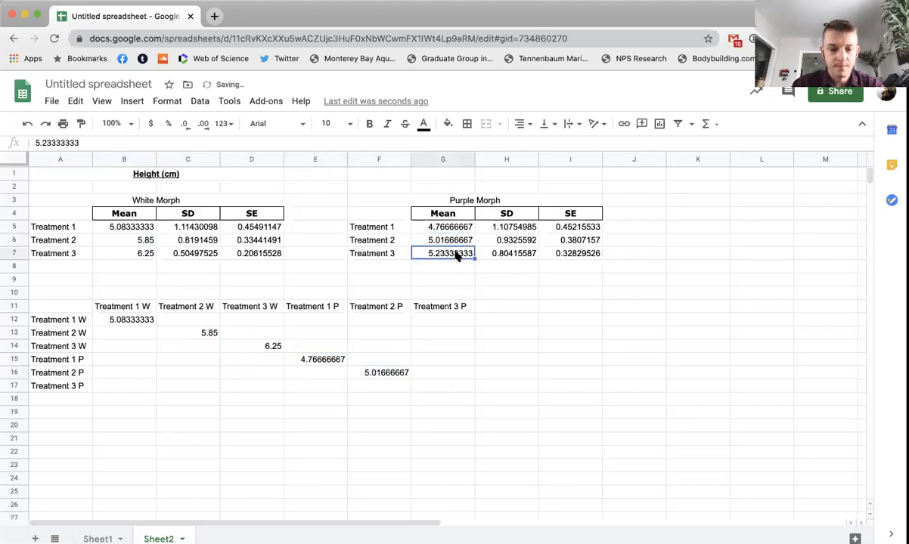
pyautogui.hotkey('ctrl', 'c')
pyautogui.click(440, 385)
pyautogui.hotkey('ctrl', 'v')
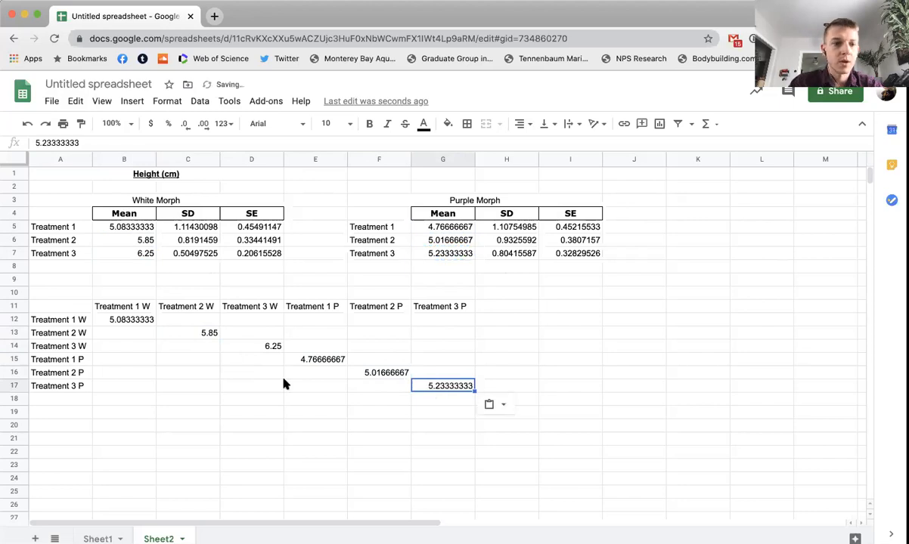
pyautogui.click(375, 412)
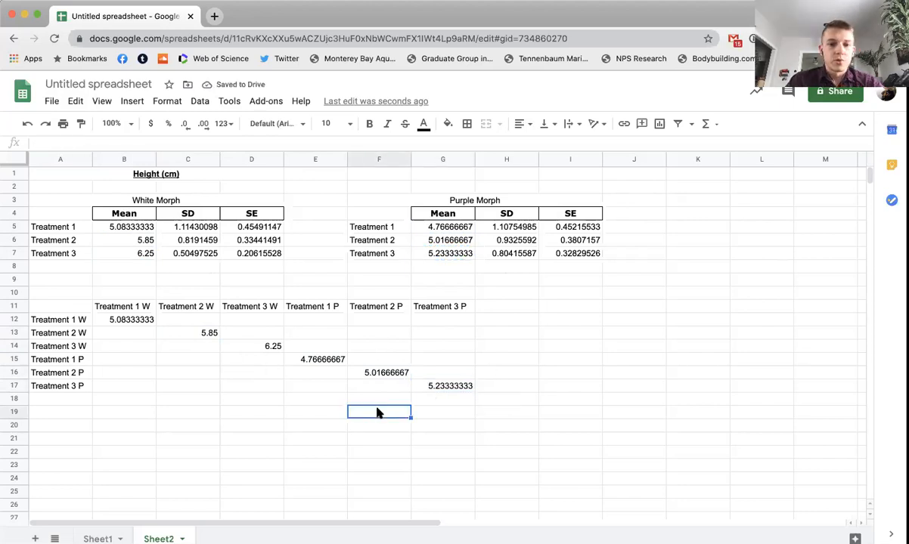
# Step: Insert a chart from the labelled diagonal table in A11:G17
pyautogui.scroll(-1, 229, 260)
pyautogui.click(68, 293)
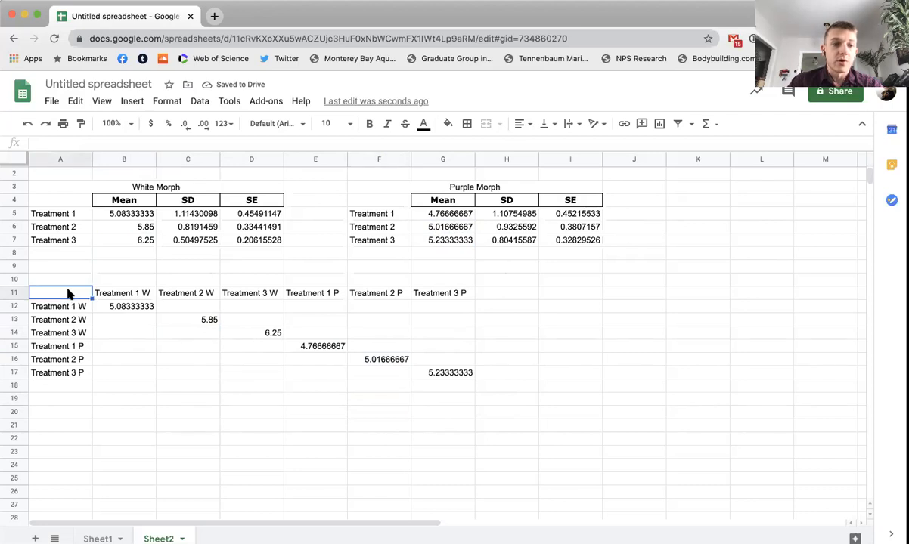
pyautogui.moveTo(68, 293); pyautogui.dragTo(458, 374)
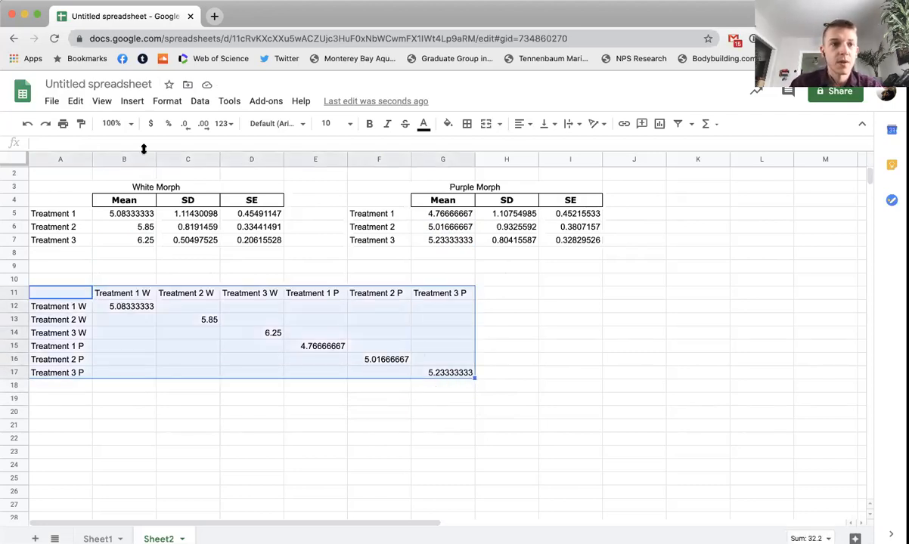
pyautogui.click(138, 103)
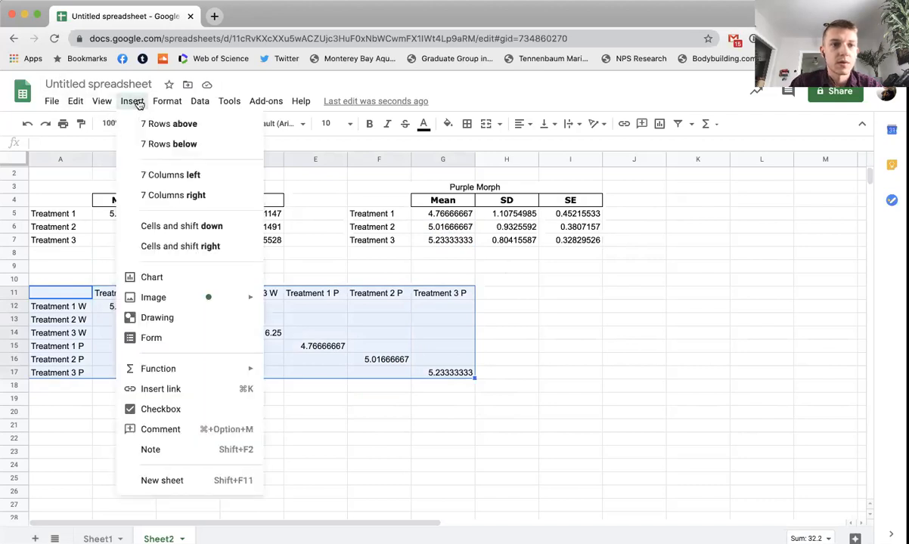
pyautogui.click(181, 277)
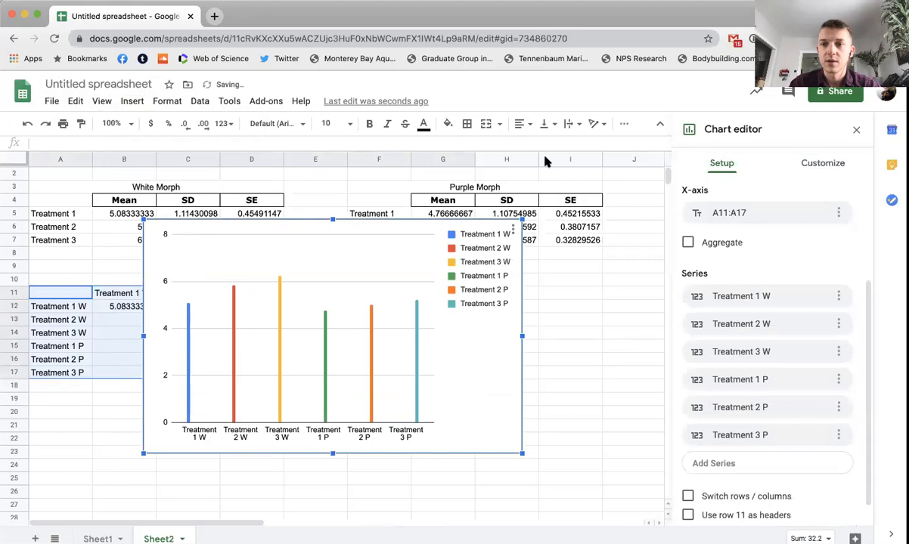
# Step: Change the chart type to a scatter chart
pyautogui.scroll(3, 737, 189)
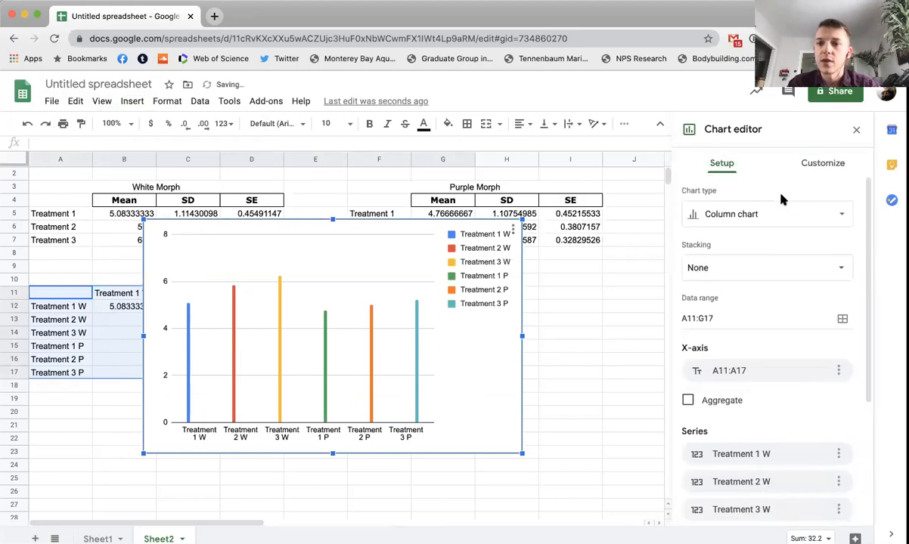
pyautogui.click(823, 220)
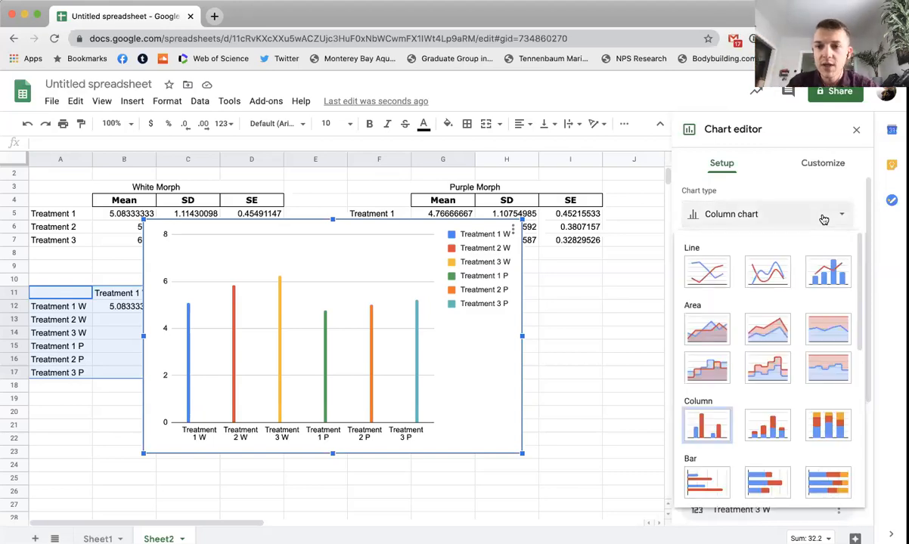
pyautogui.scroll(-5, 796, 342)
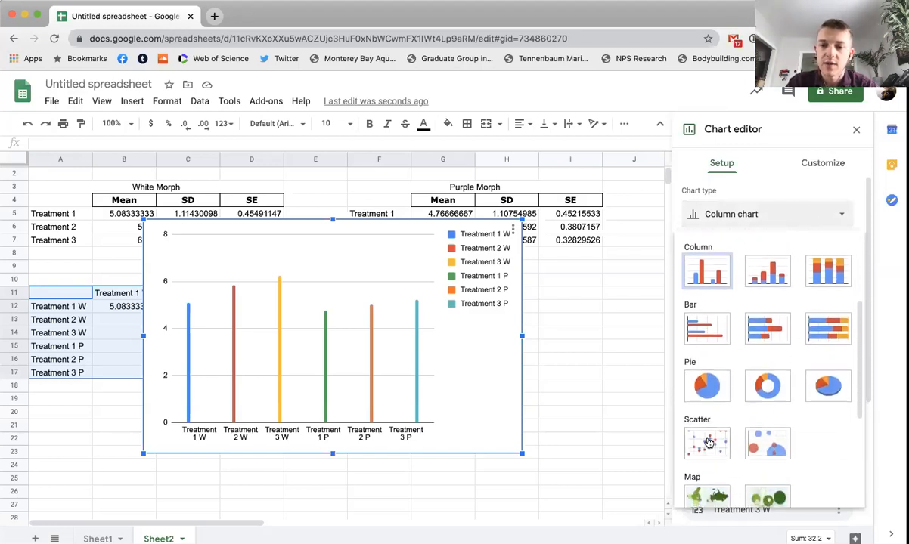
pyautogui.click(709, 443)
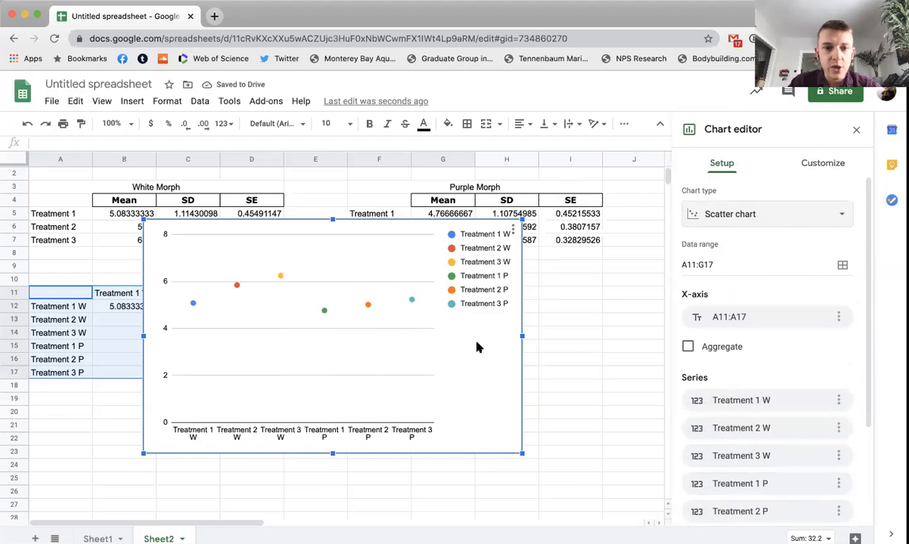
# Step: Move the chart just below the White Morph and Purple Morph summary tables so that their values stay uncovered
pyautogui.moveTo(477, 347); pyautogui.dragTo(532, 322)
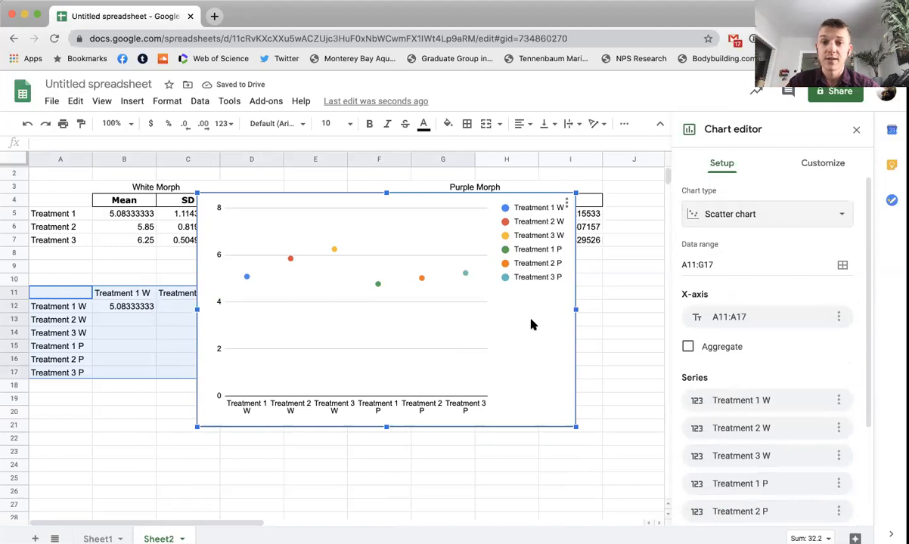
pyautogui.moveTo(530, 324); pyautogui.dragTo(468, 287)
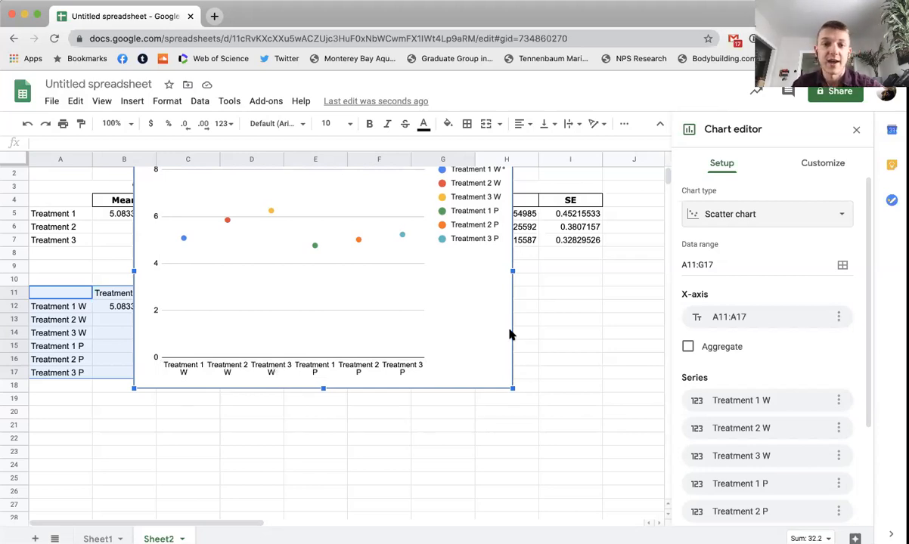
pyautogui.scroll(1, 577, 251)
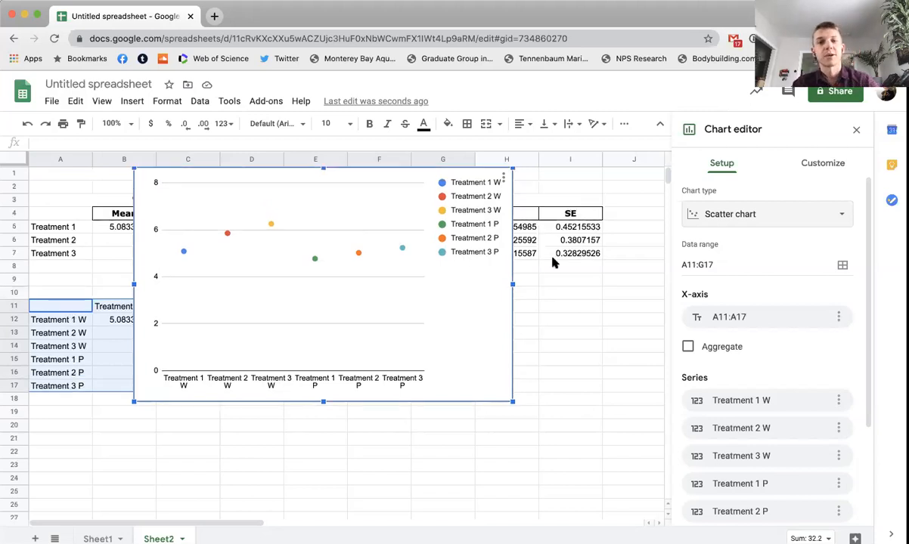
pyautogui.moveTo(482, 317); pyautogui.dragTo(475, 421)
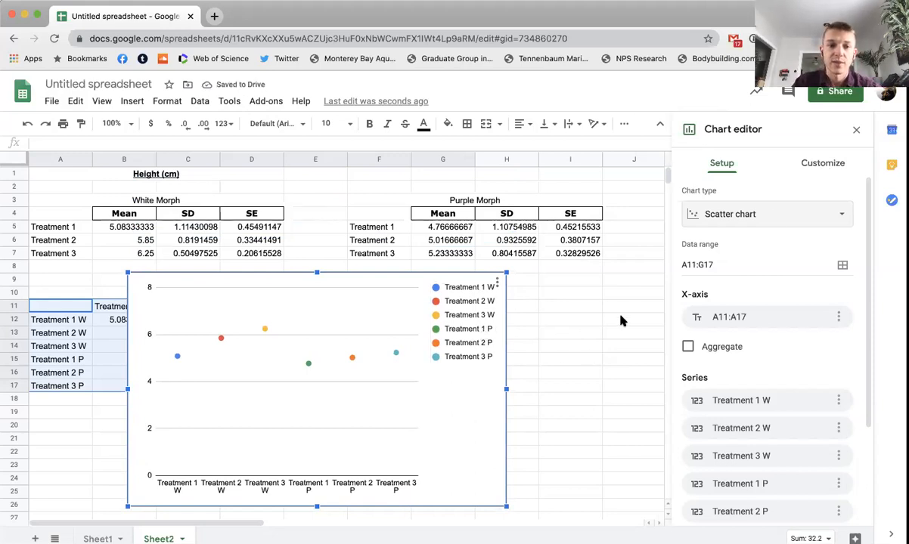
# Step: Turn on error bars for the Treatment 1 W series only
pyautogui.click(828, 171)
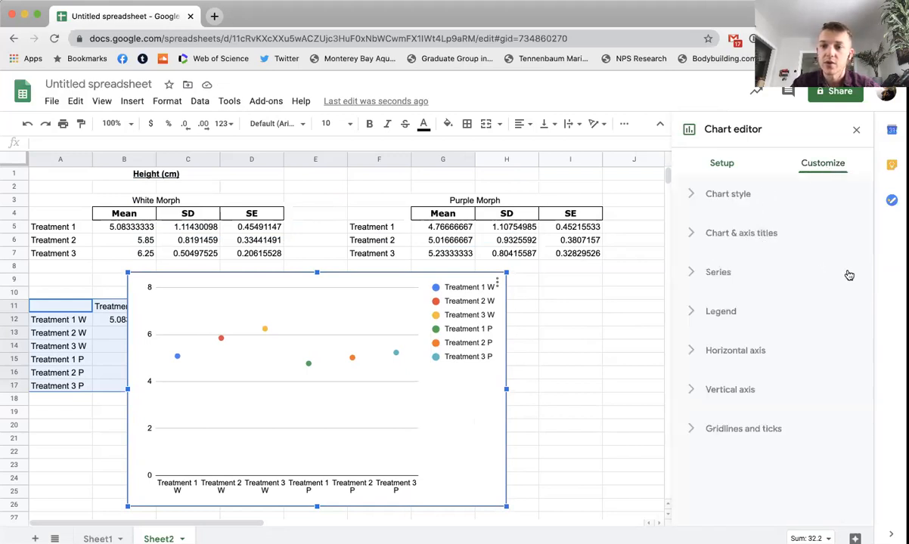
pyautogui.click(723, 277)
pyautogui.scroll(-2, 852, 278)
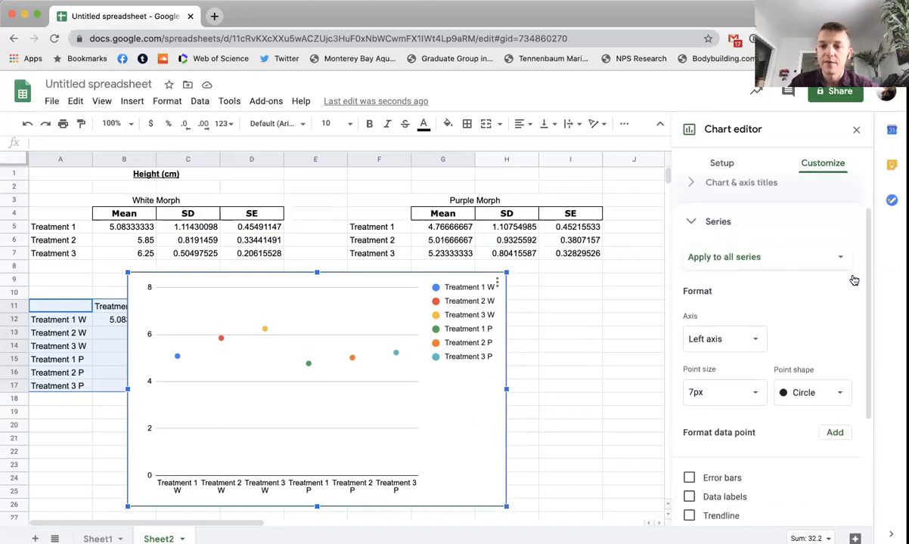
pyautogui.scroll(2, 809, 260)
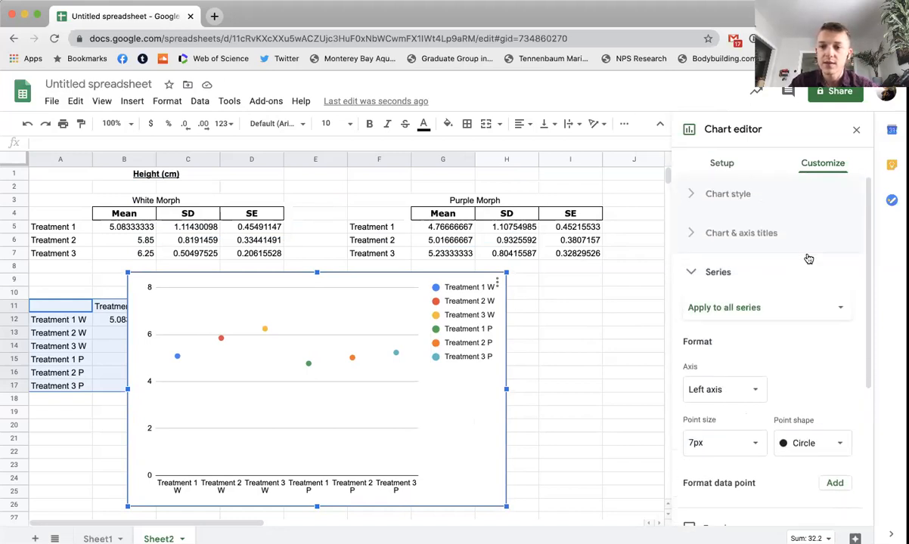
pyautogui.click(839, 312)
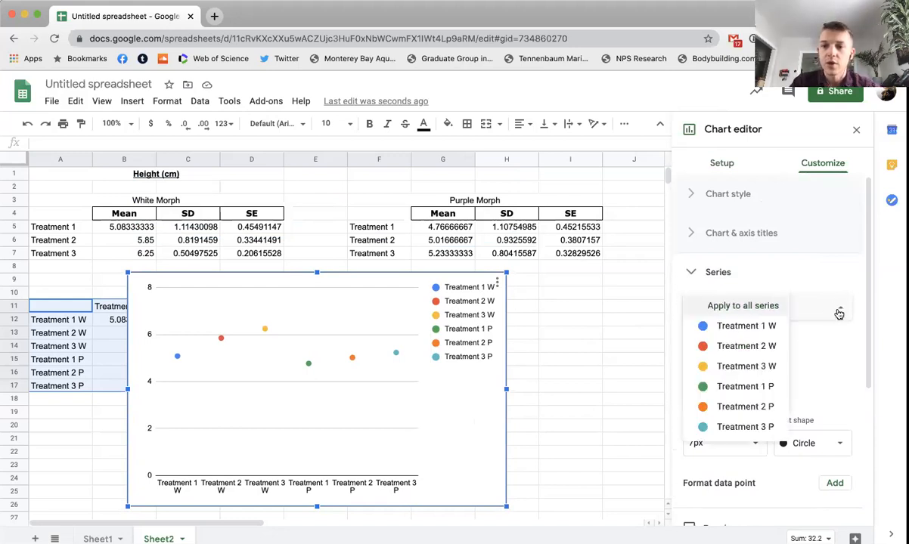
pyautogui.click(770, 327)
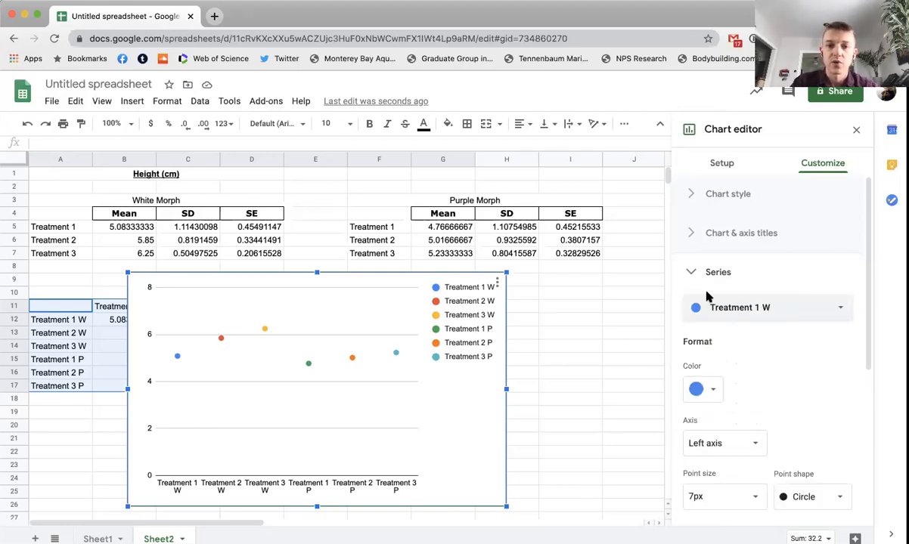
pyautogui.scroll(-1, 834, 348)
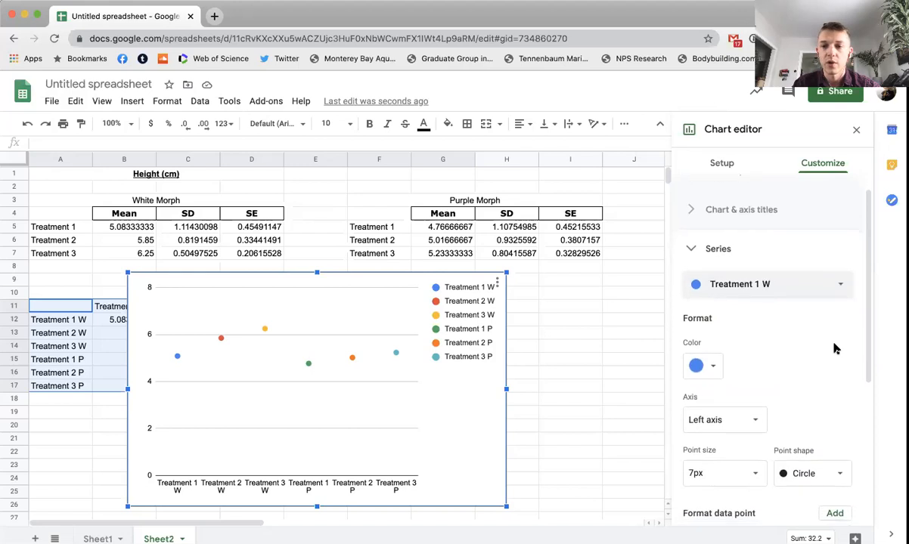
pyautogui.scroll(-3, 835, 348)
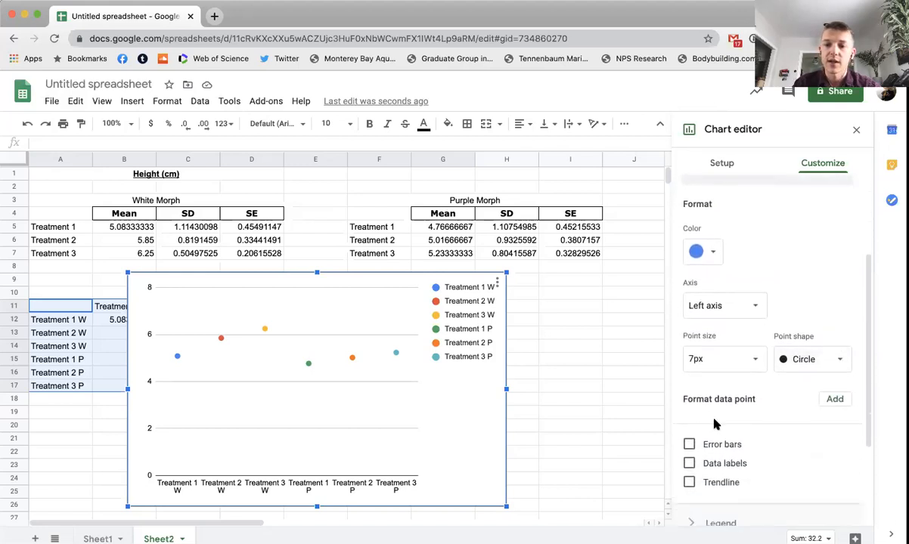
pyautogui.click(689, 445)
pyautogui.scroll(-5, 798, 422)
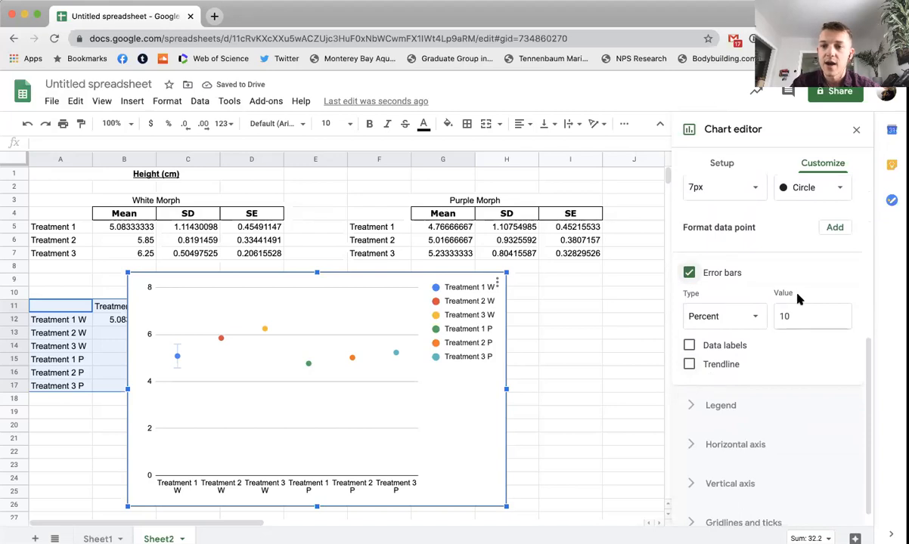
# Step: Make the Treatment 1 W error bars constant with a value of 0.4549, leaving its trendline off
pyautogui.click(757, 318)
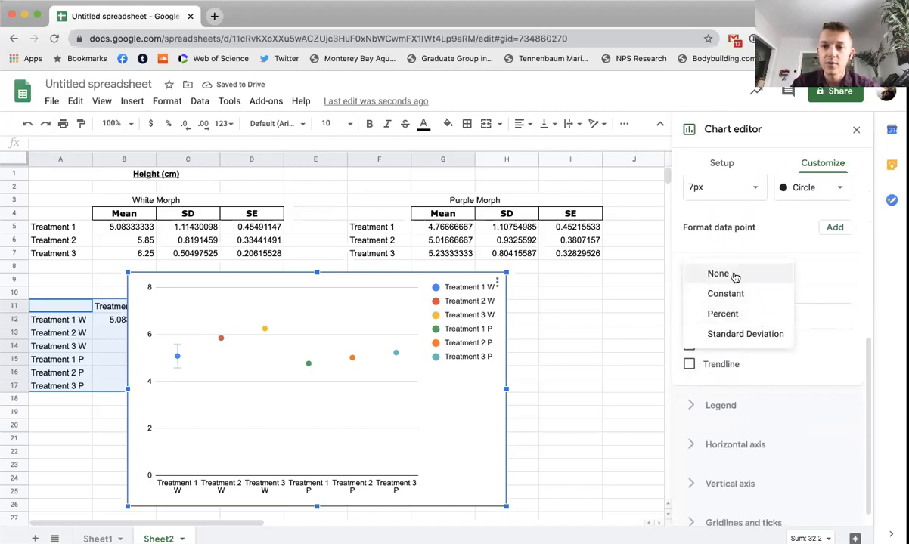
pyautogui.click(734, 294)
pyautogui.click(803, 318)
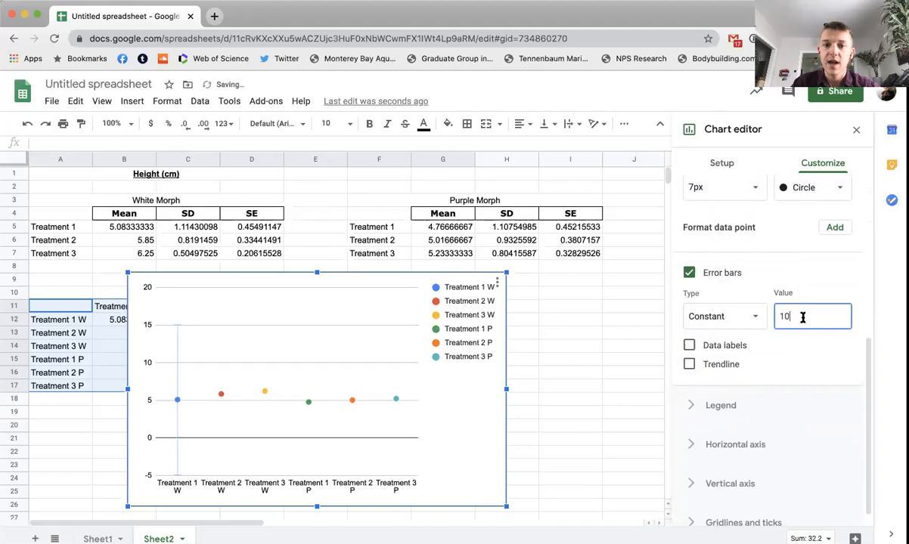
pyautogui.doubleClick(803, 317)
pyautogui.press('BackSpace')
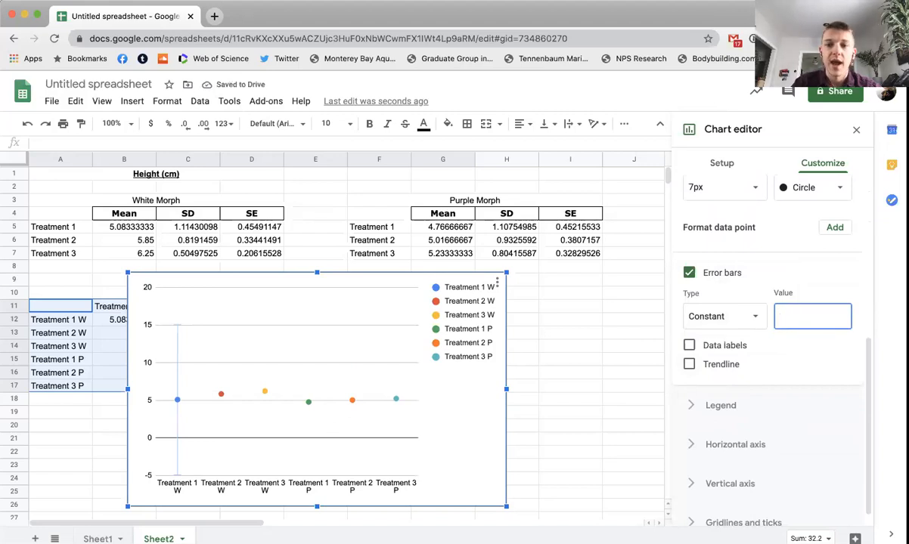
pyautogui.write('0')
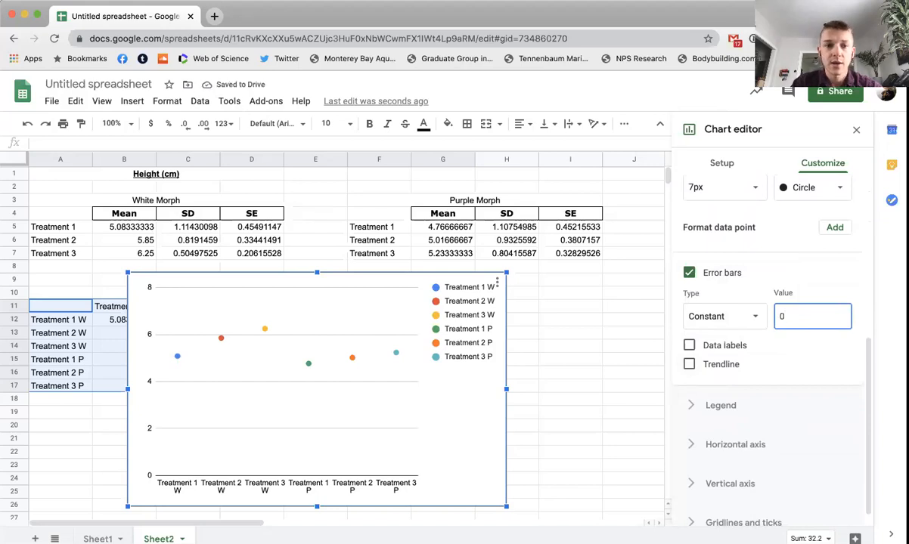
pyautogui.write('0.')
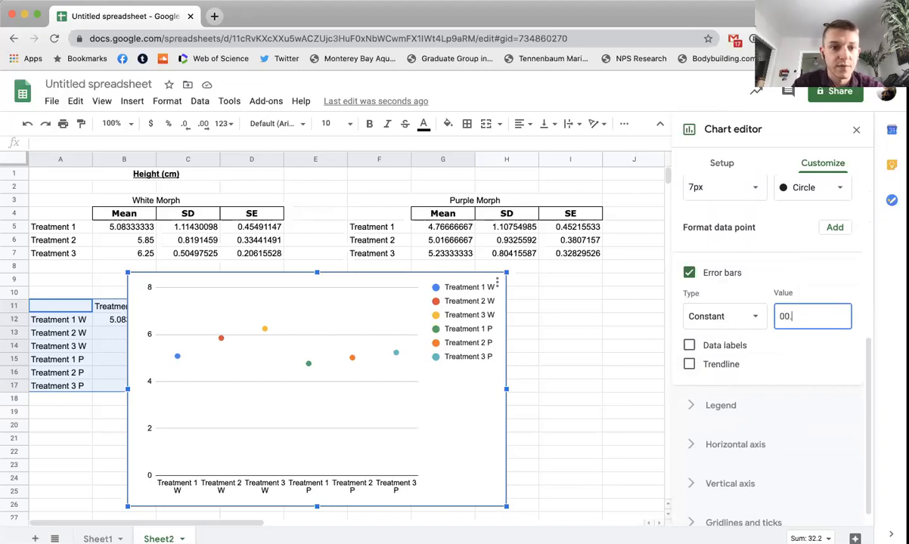
pyautogui.write('45')
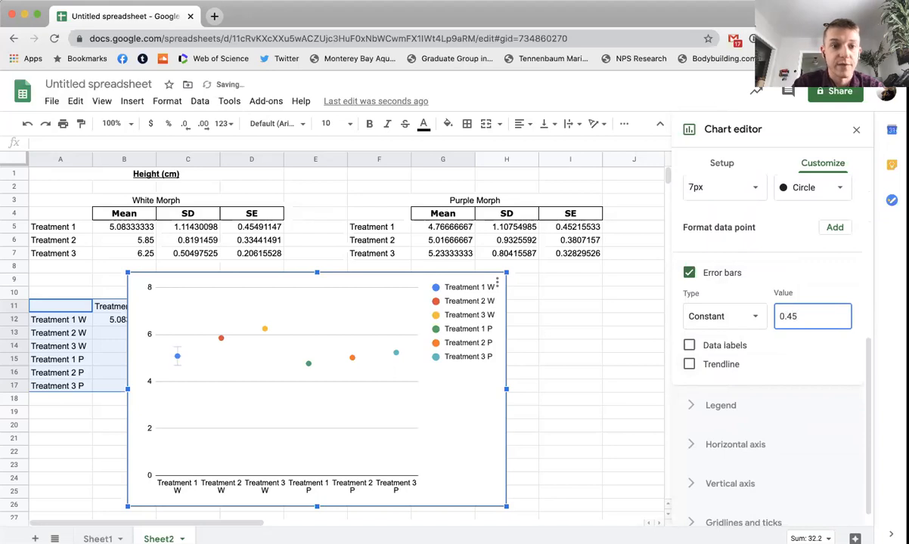
pyautogui.write('49')
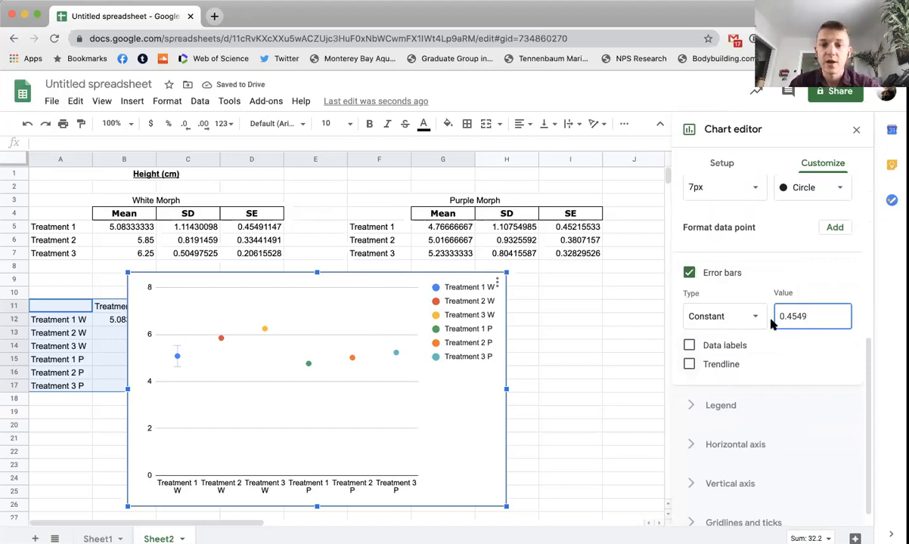
pyautogui.click(703, 365)
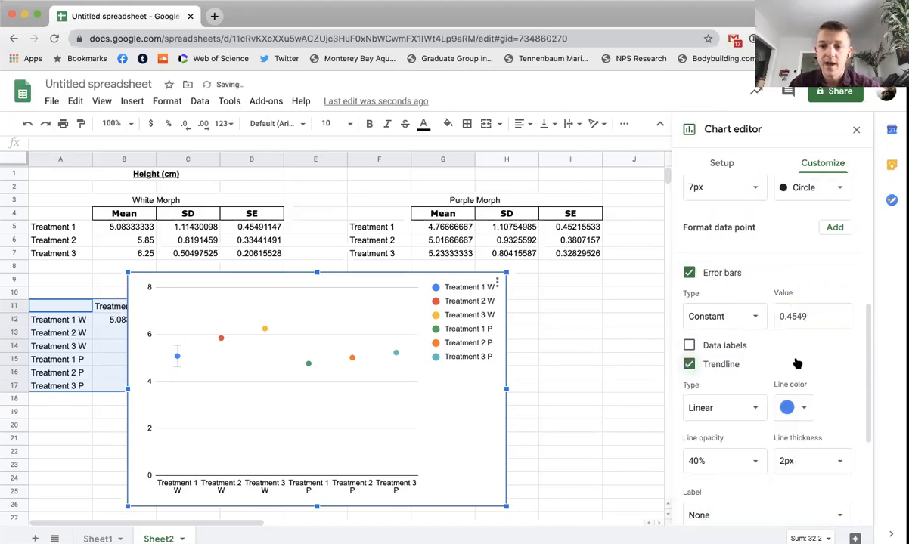
pyautogui.click(689, 365)
# Step: Switch the series being formatted to Treatment 2 W and turn on its error bars
pyautogui.scroll(1, 862, 318)
pyautogui.scroll(1, 862, 317)
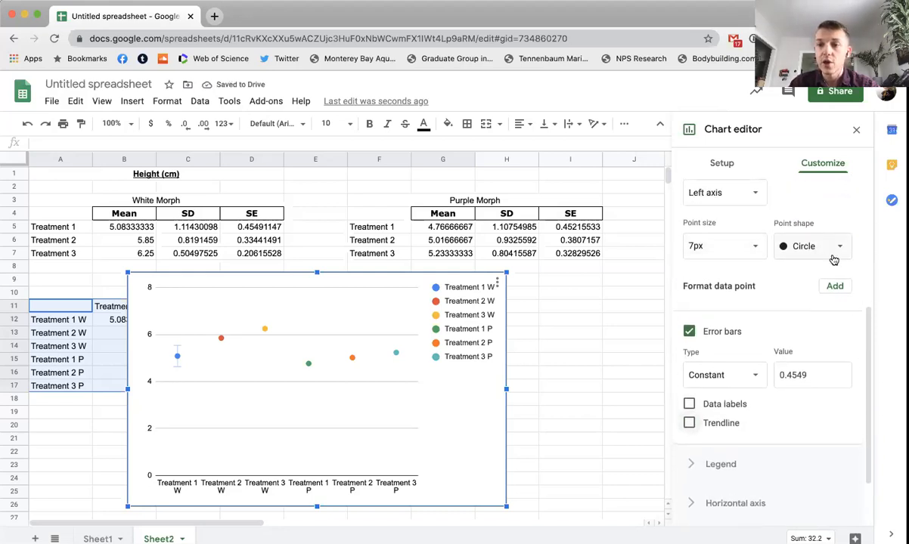
pyautogui.scroll(5, 802, 246)
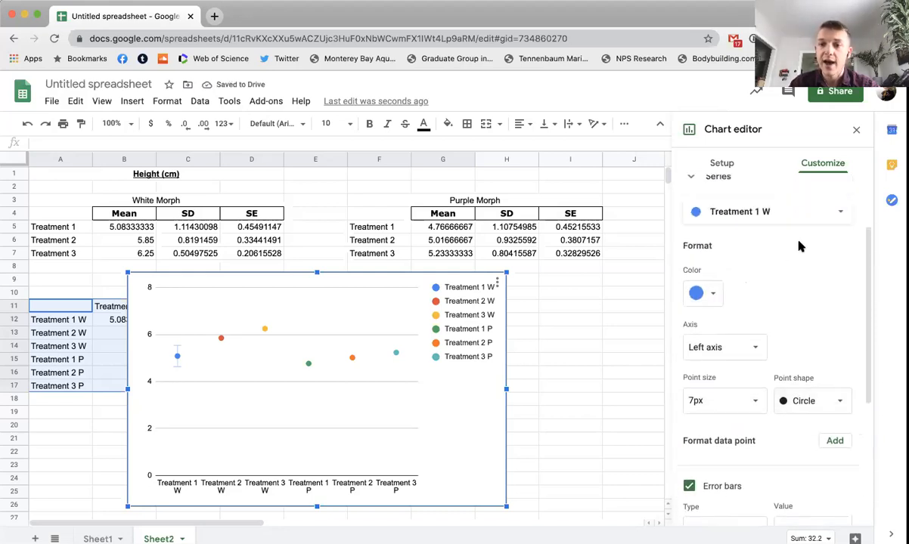
pyautogui.click(713, 292)
pyautogui.click(723, 274)
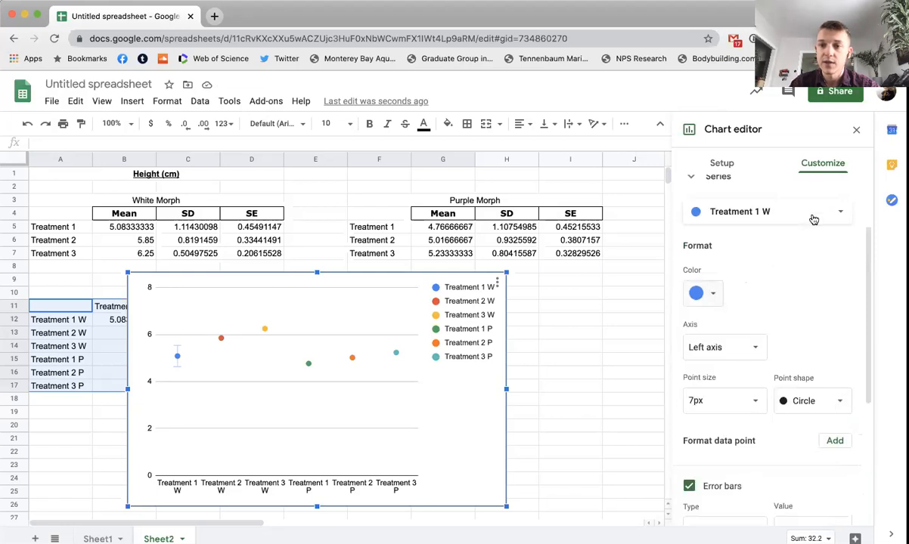
pyautogui.click(814, 219)
pyautogui.click(765, 229)
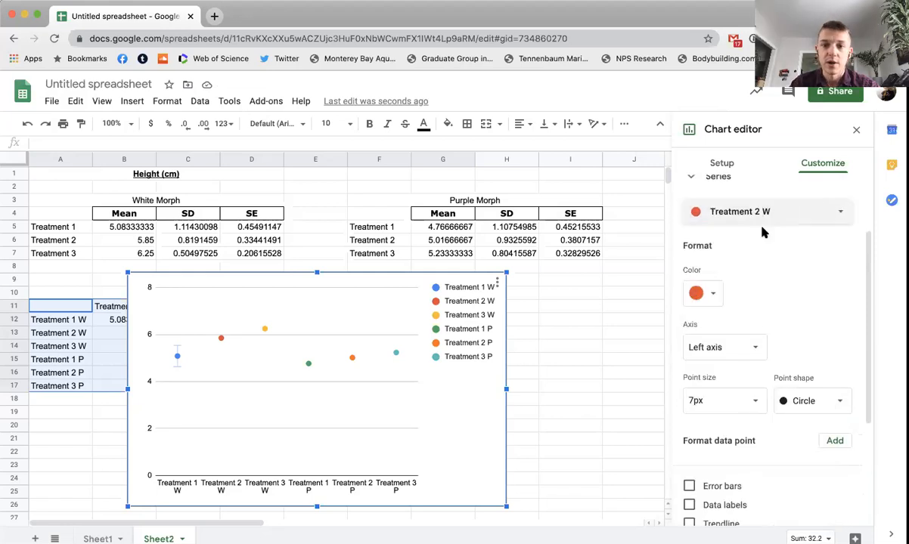
pyautogui.scroll(-3, 756, 261)
pyautogui.click(689, 309)
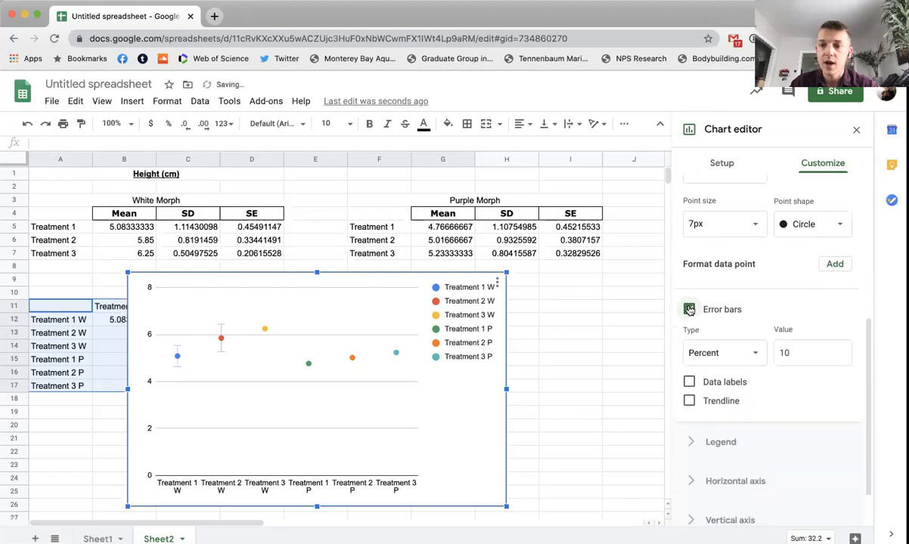
# Step: Make the Treatment 2 W error bars constant with a value of 0.3344
pyautogui.click(740, 352)
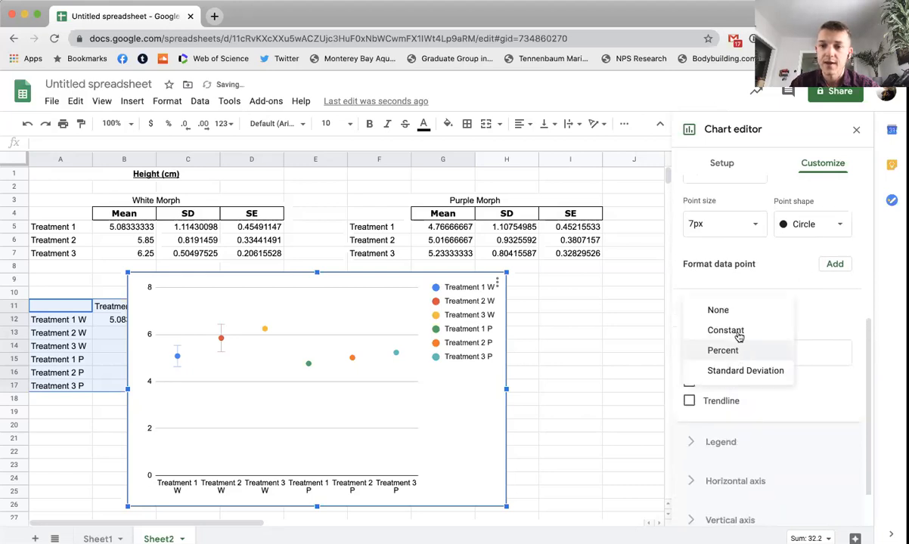
pyautogui.click(740, 337)
pyautogui.click(785, 352)
pyautogui.press('BackSpace')
pyautogui.write('0')
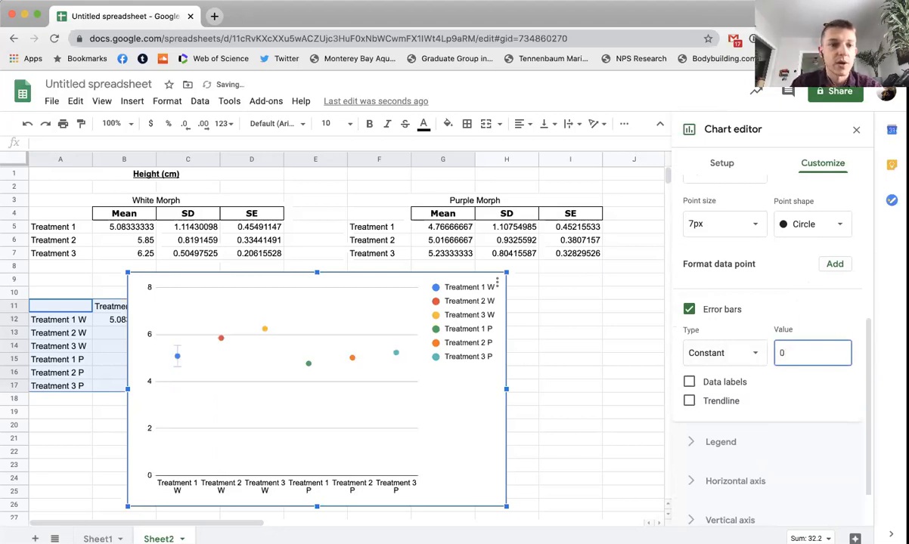
pyautogui.write('0.332')
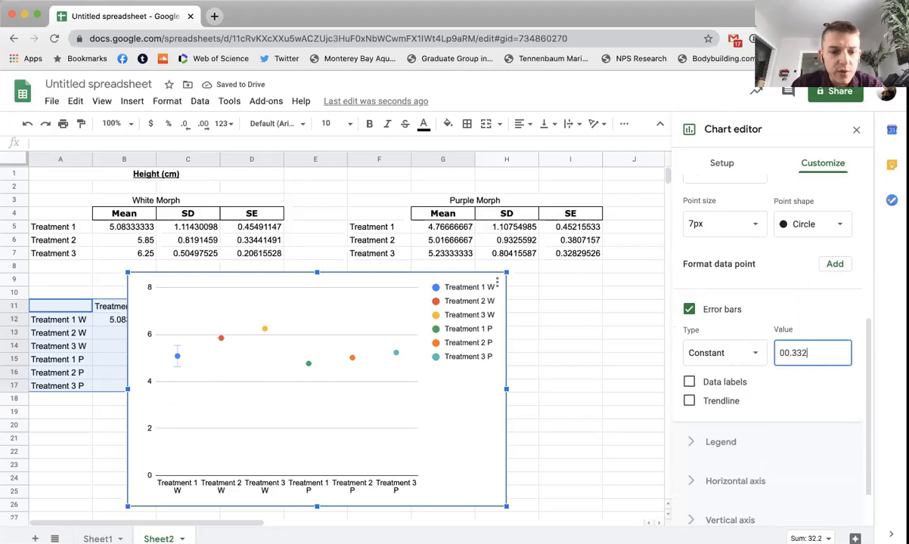
pyautogui.write('44')
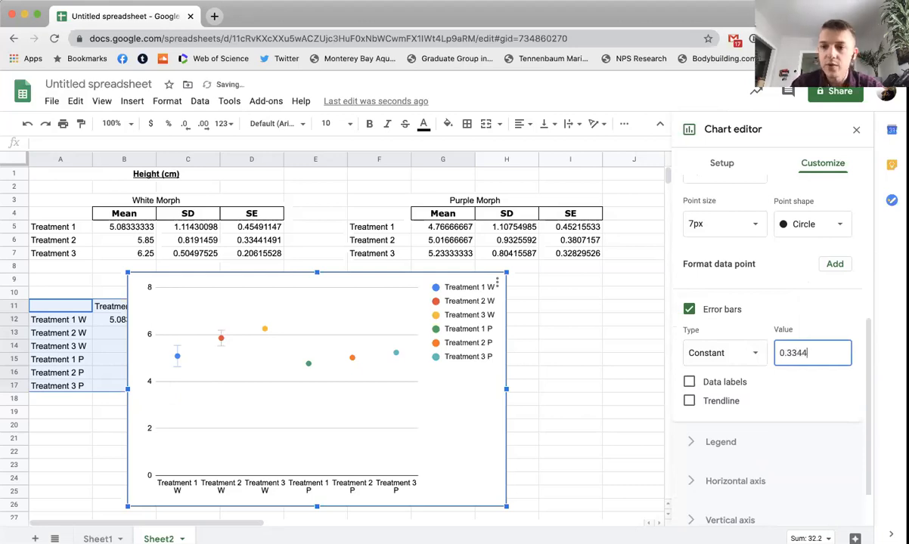
pyautogui.click(833, 401)
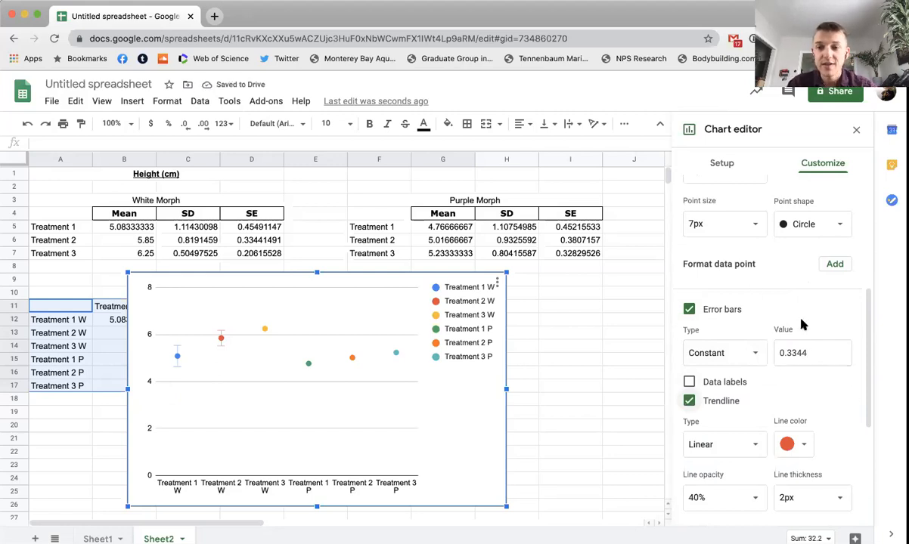
# Step: Recolour the Treatment 2 W series, trying white and a very light gray before settling on medium gray
pyautogui.scroll(1, 804, 319)
pyautogui.scroll(-3, 803, 320)
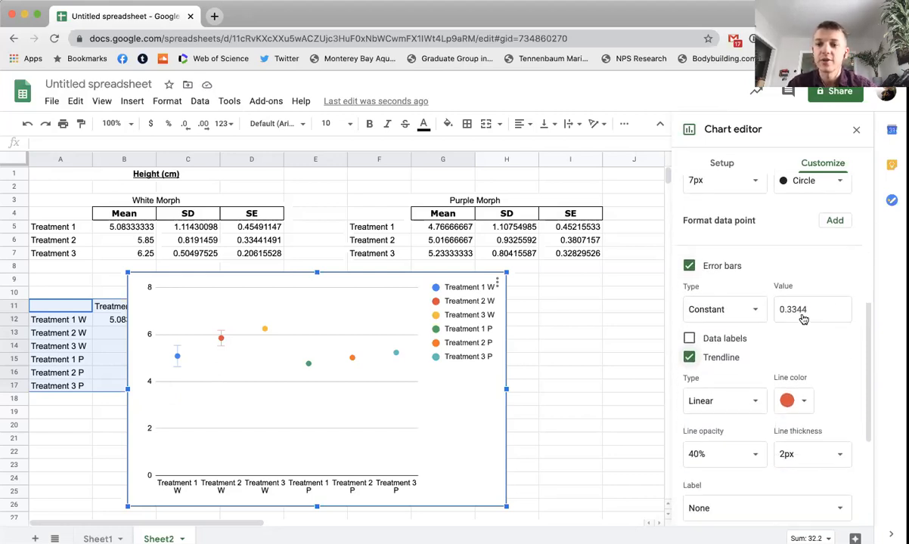
pyautogui.scroll(10, 765, 315)
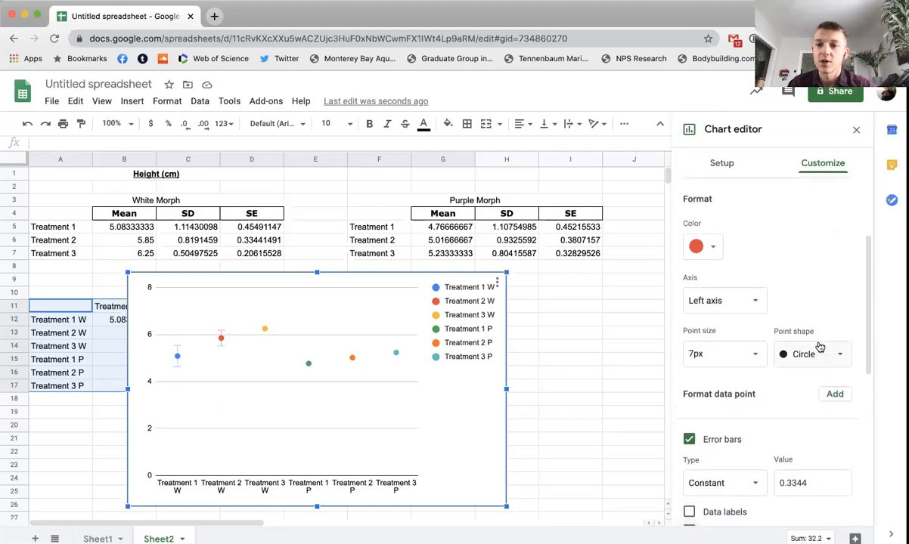
pyautogui.click(707, 282)
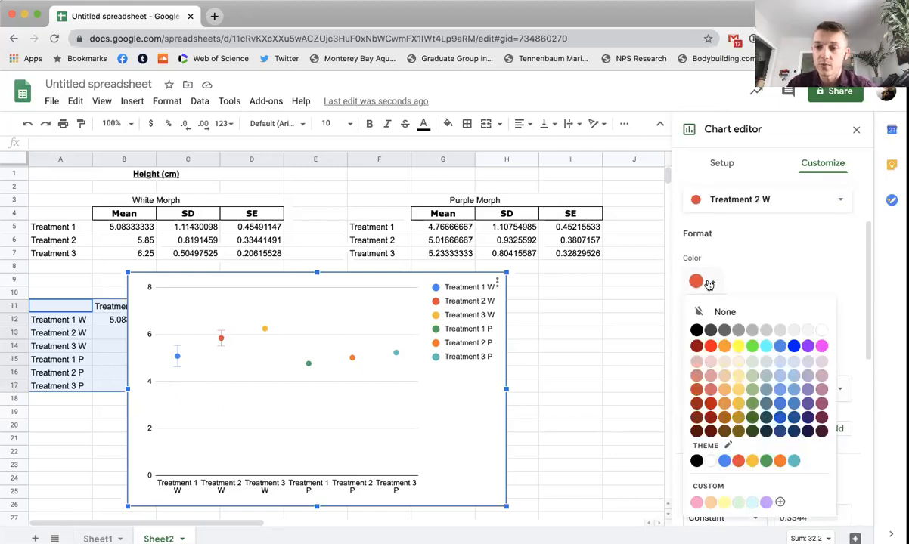
pyautogui.click(822, 331)
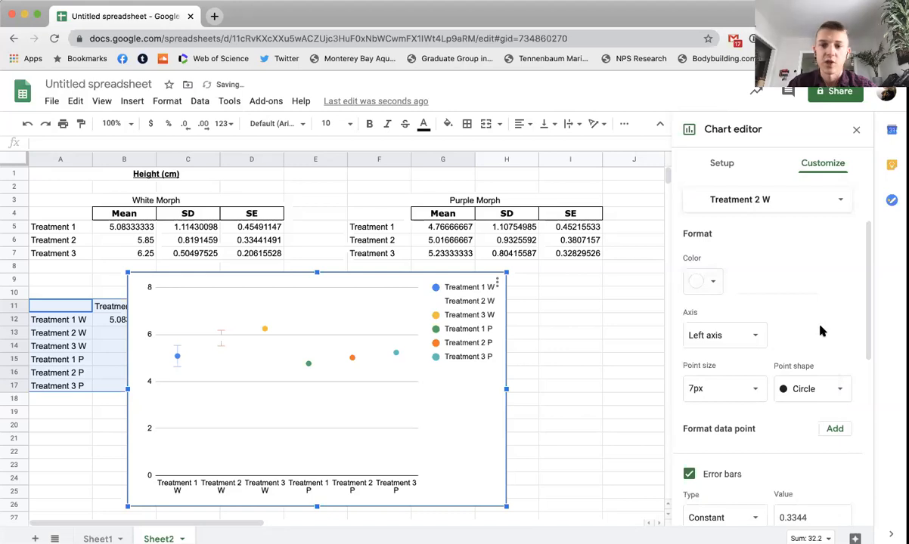
pyautogui.click(712, 282)
pyautogui.click(794, 331)
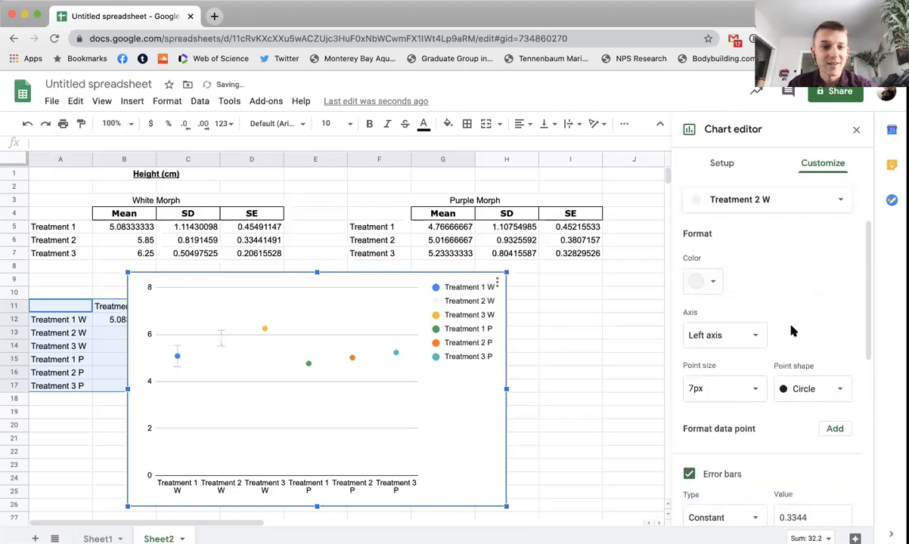
pyautogui.click(711, 284)
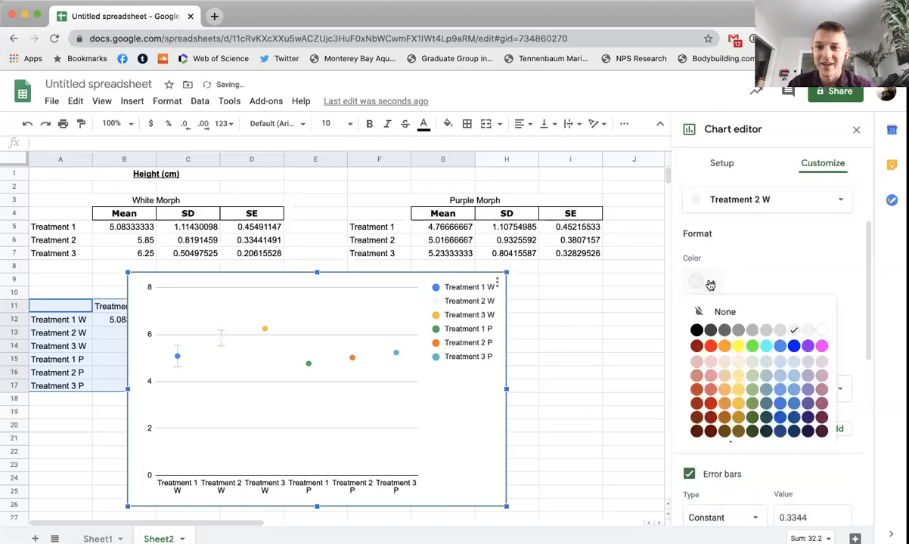
pyautogui.click(738, 331)
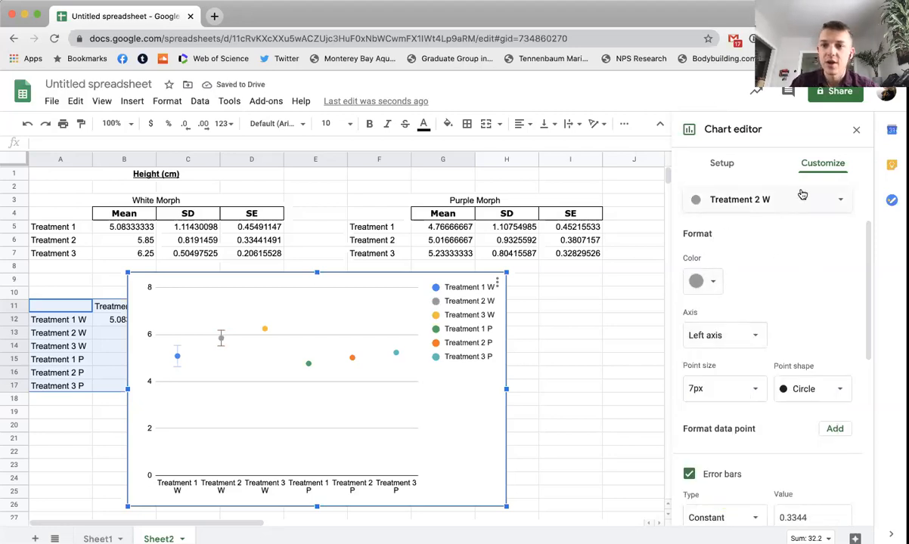
# Step: Switch the series being formatted to Treatment 1 P and colour it purple
pyautogui.click(756, 199)
pyautogui.click(761, 240)
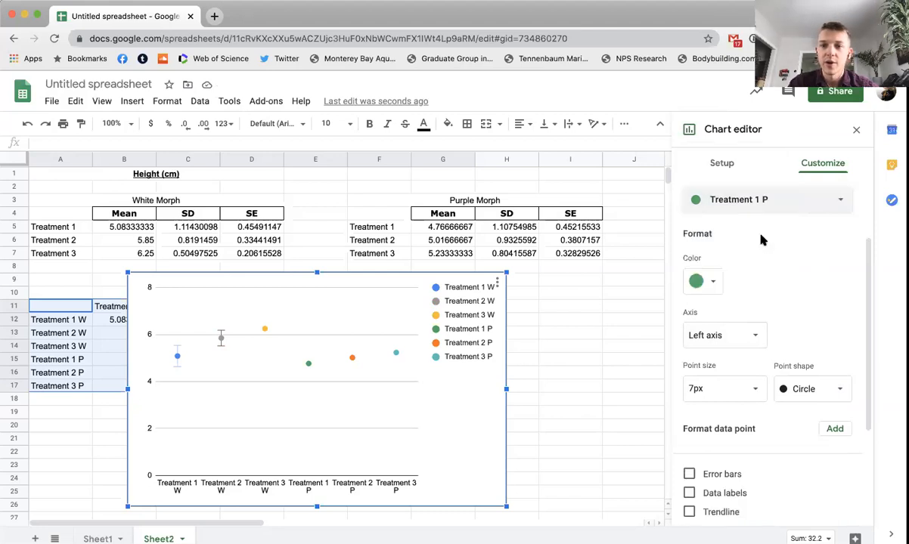
pyautogui.click(714, 279)
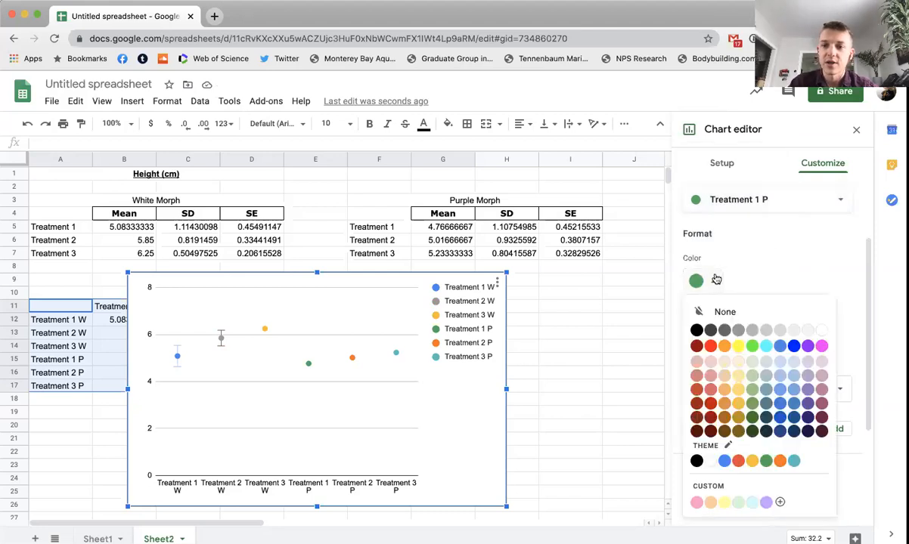
pyautogui.click(807, 346)
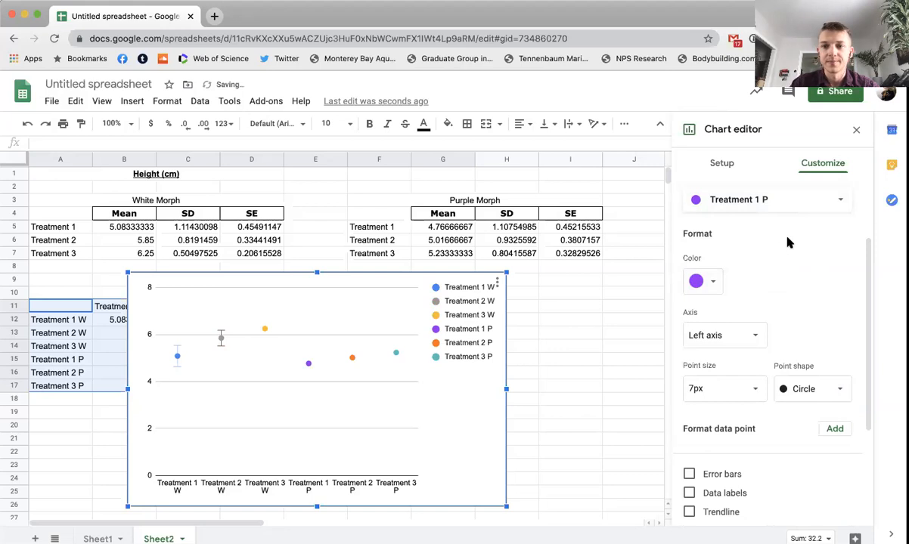